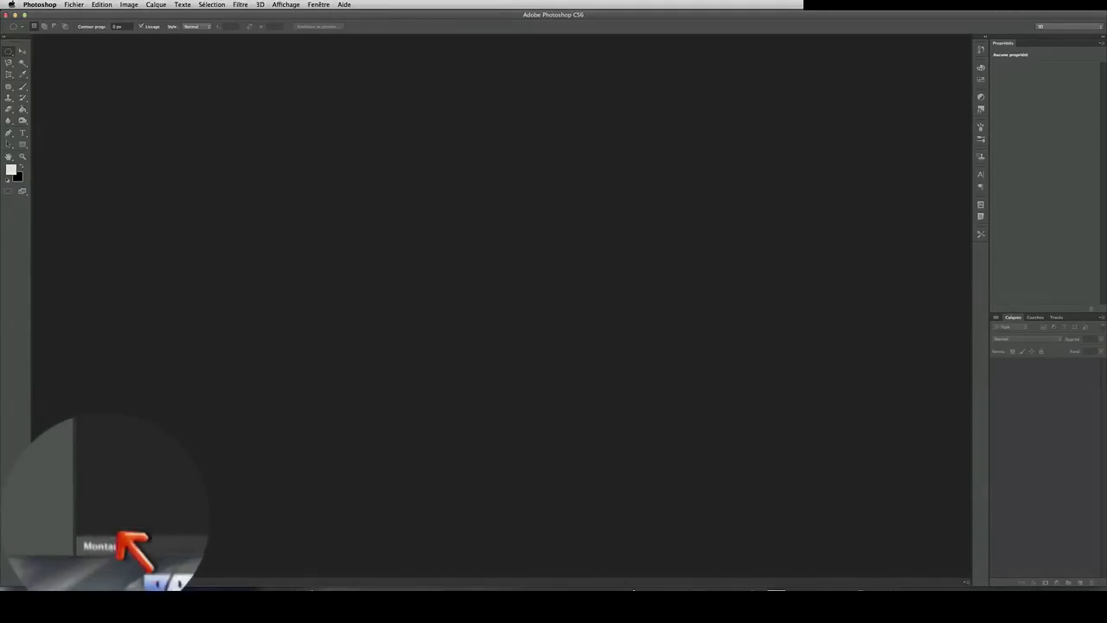
Show the video timeline and open the Saut video from the Photoshop folder, keeping its embedded colour profile.
click(40, 584)
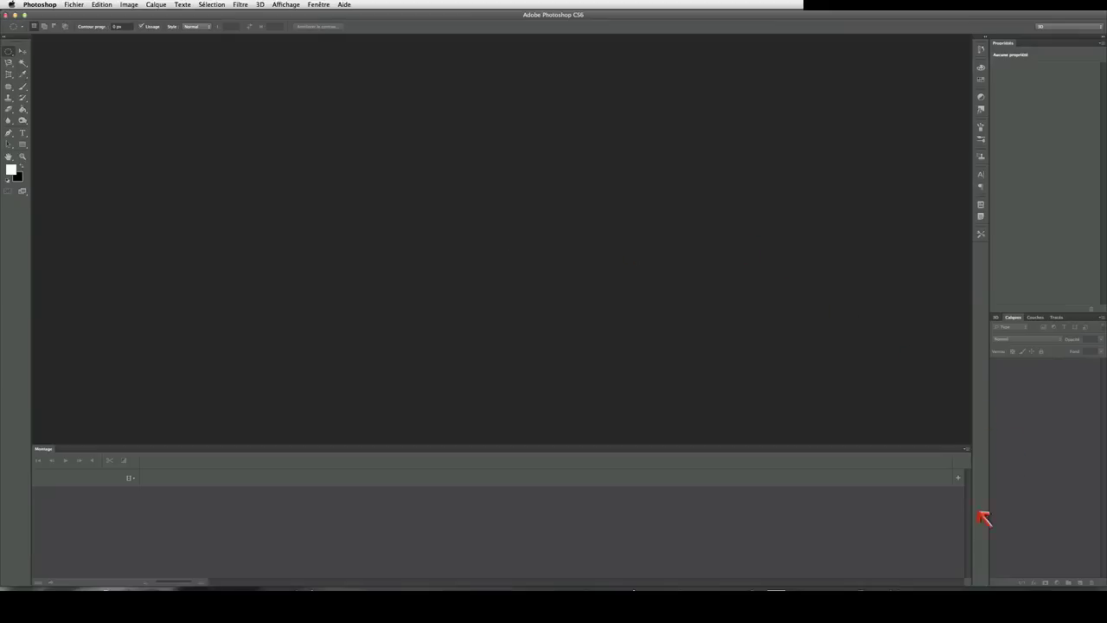
mouse_move(951, 588)
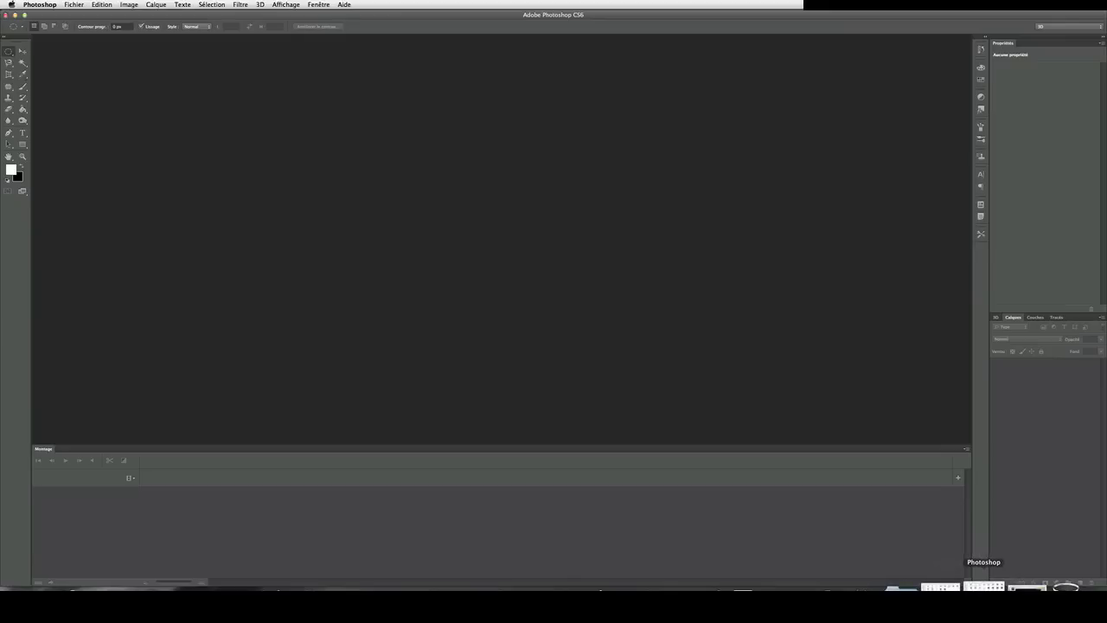
click(984, 575)
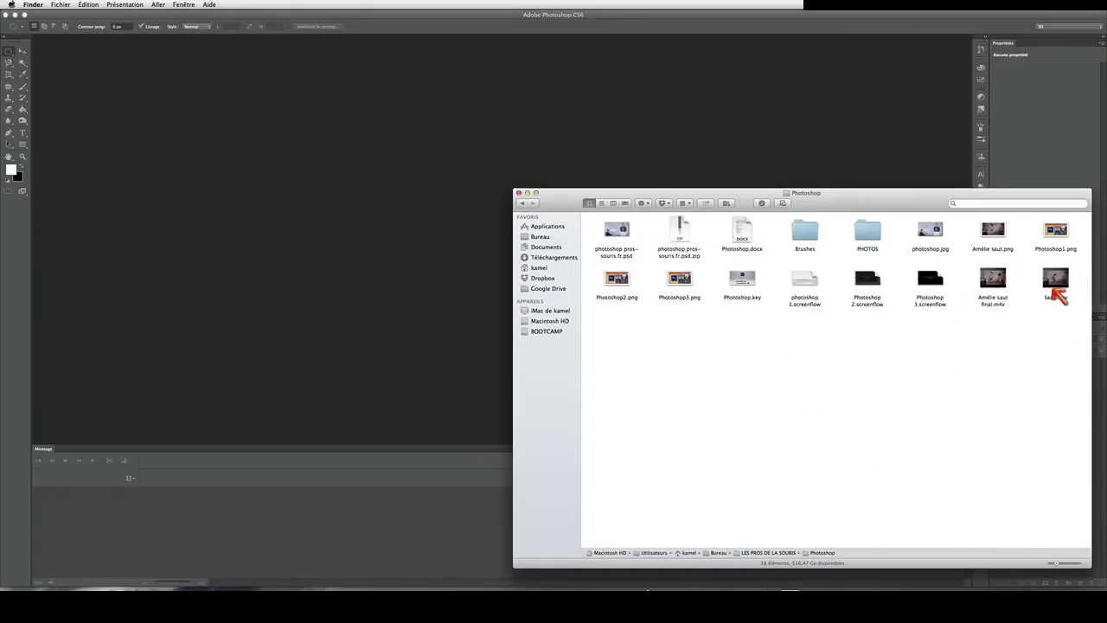
click(1044, 283)
drag(1034, 282, 409, 185)
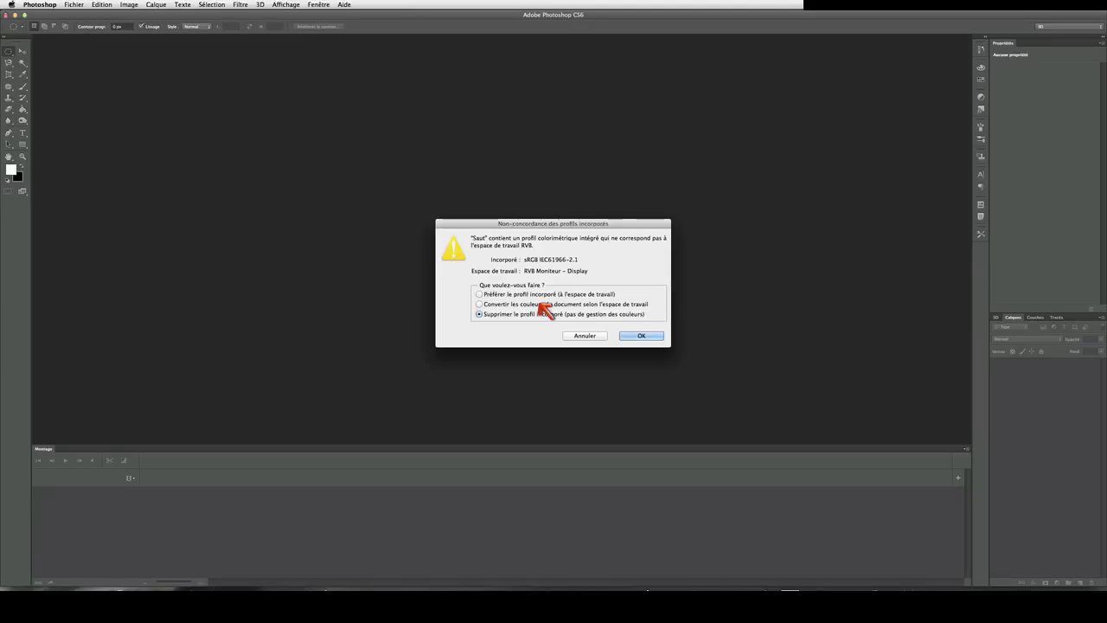
click(480, 294)
click(645, 336)
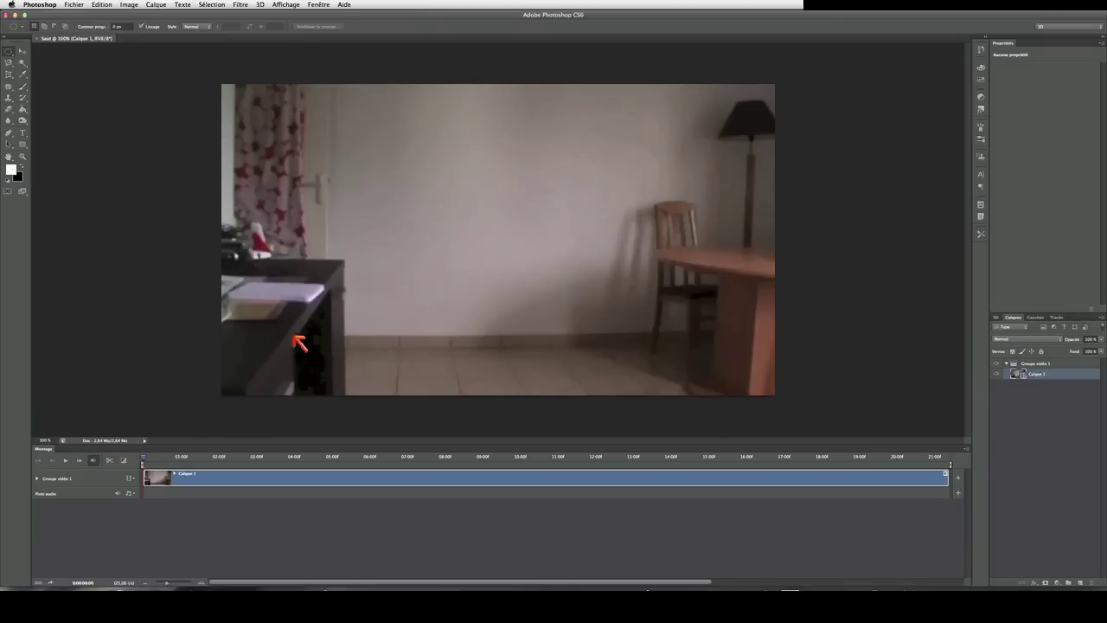
Play the video through and look at the transitions available for the Calque 1 clip.
click(66, 460)
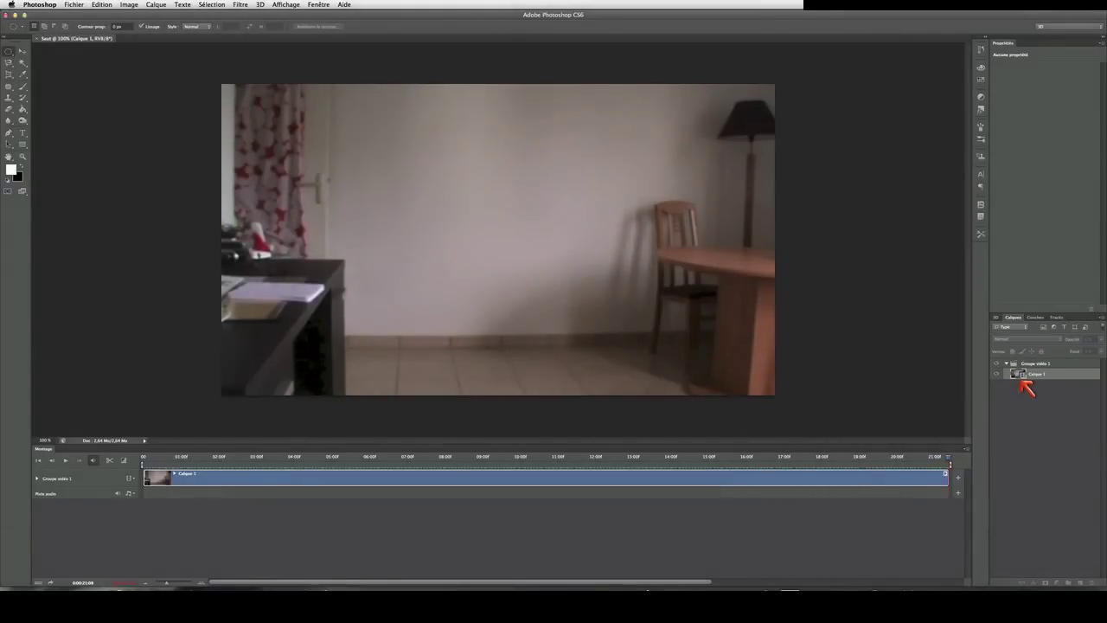
click(1021, 379)
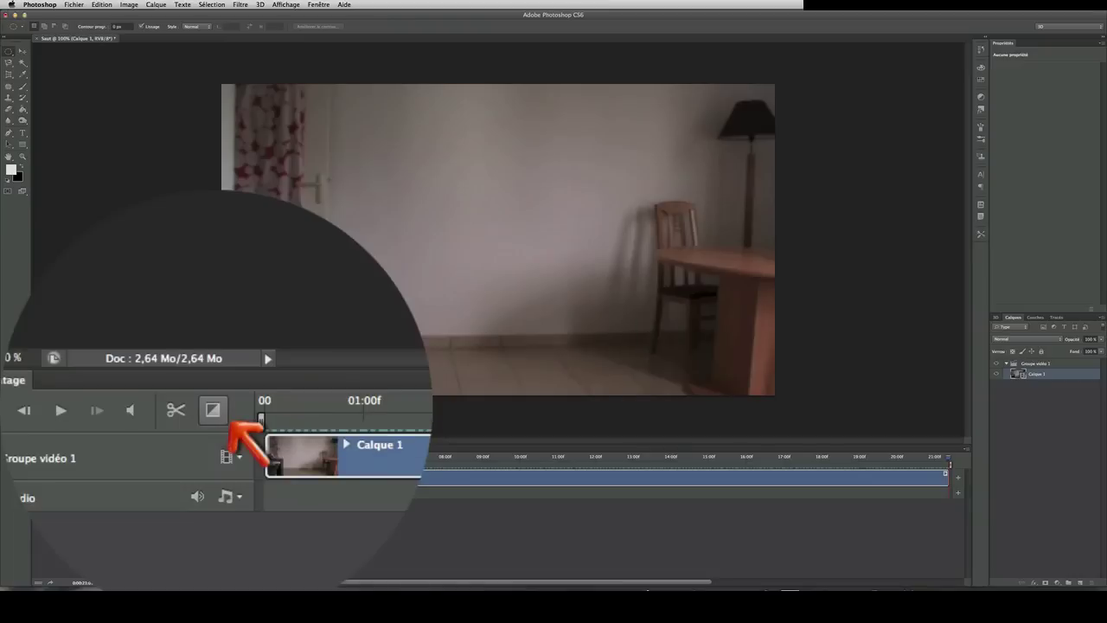
click(232, 420)
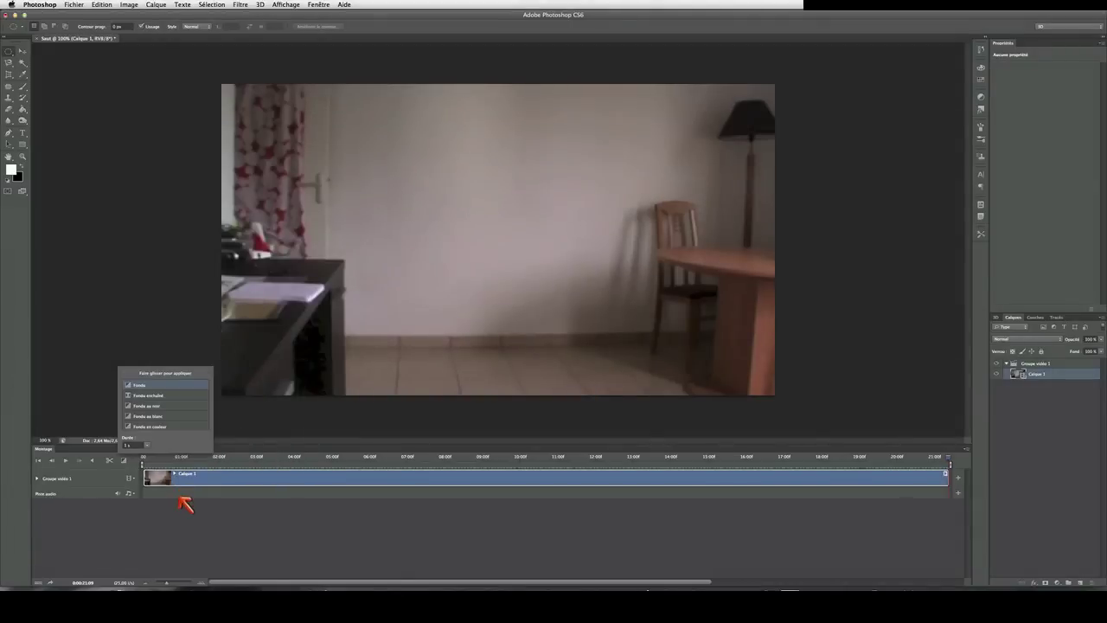
click(182, 498)
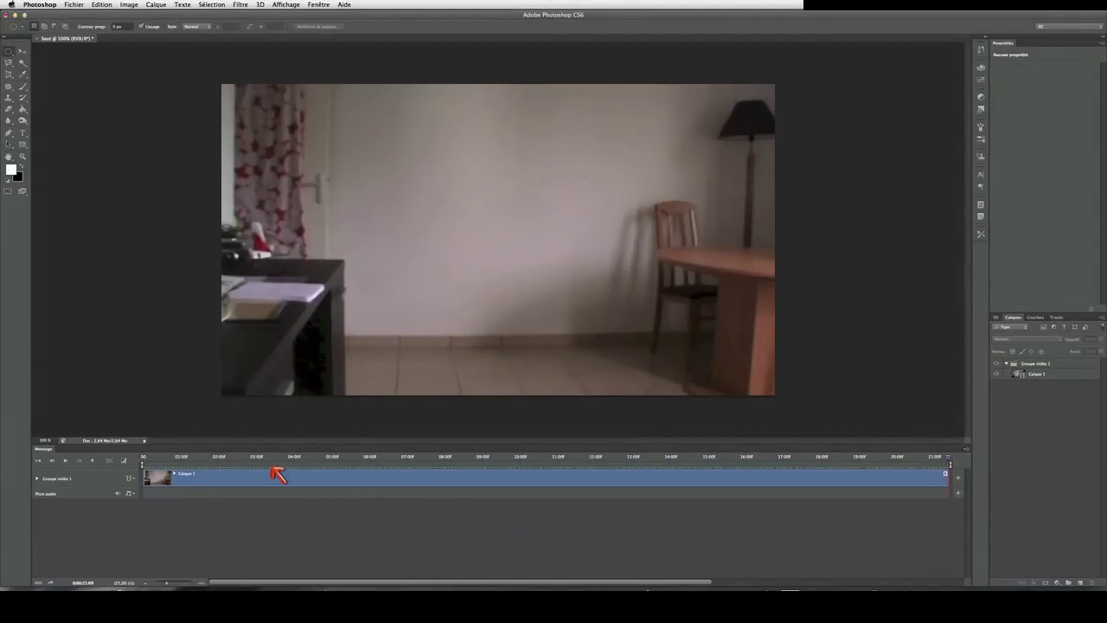
Move the playhead to the mid-jump frame at 0:00:14:22.
drag(276, 462, 713, 465)
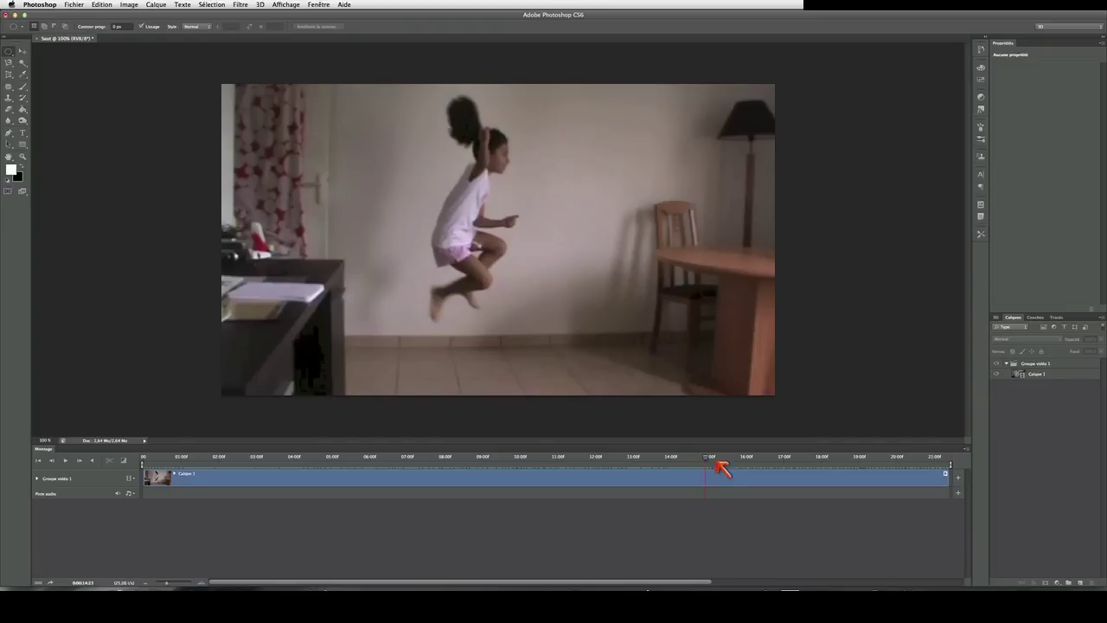
key(Right)
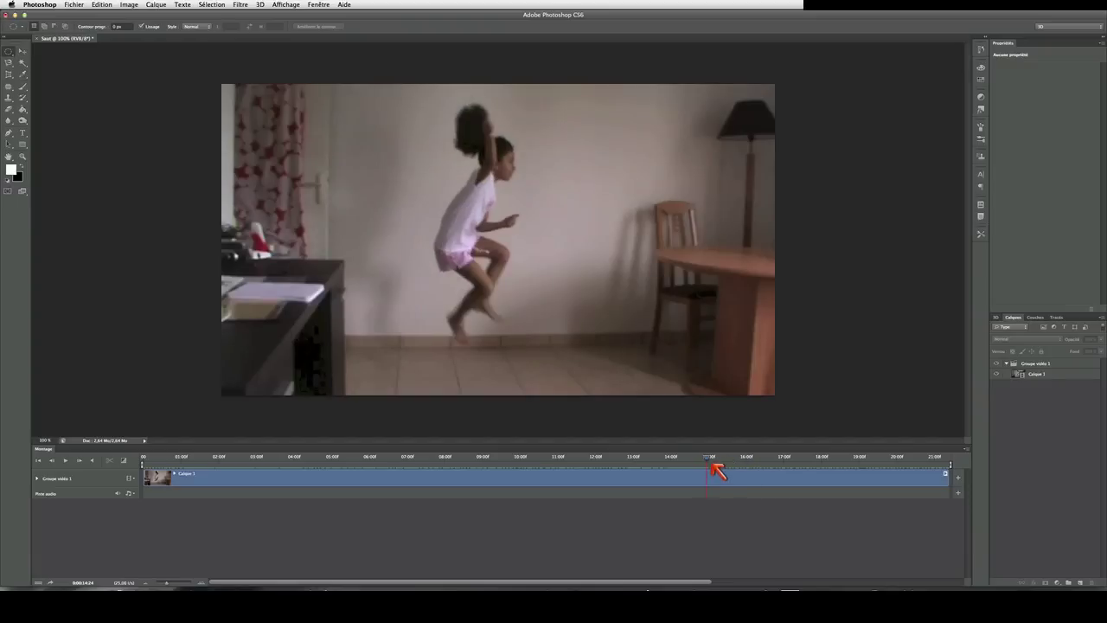
key(Left)
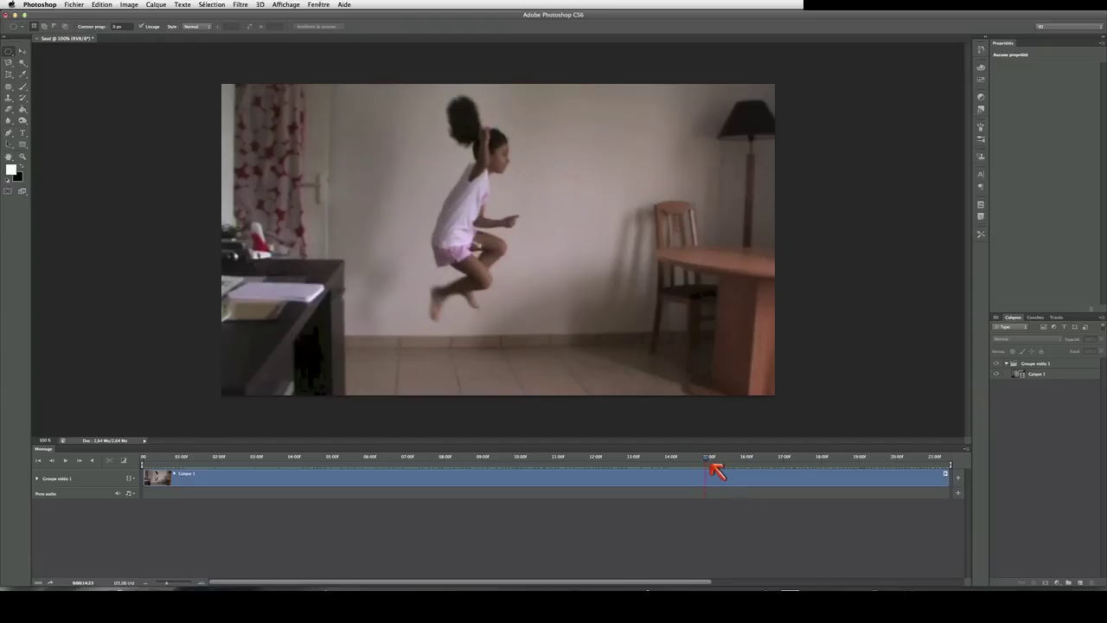
key(Left)
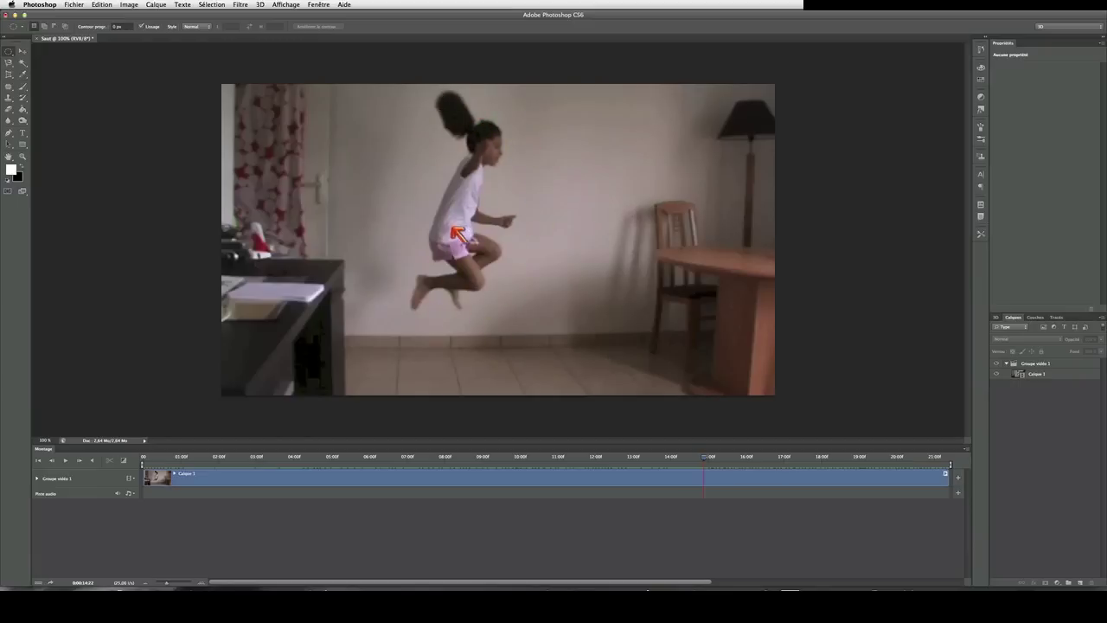
Select the jumping girl on Calque 1 by tracing her outline with the Magnetic Lasso.
scroll(378, 171, up, 3)
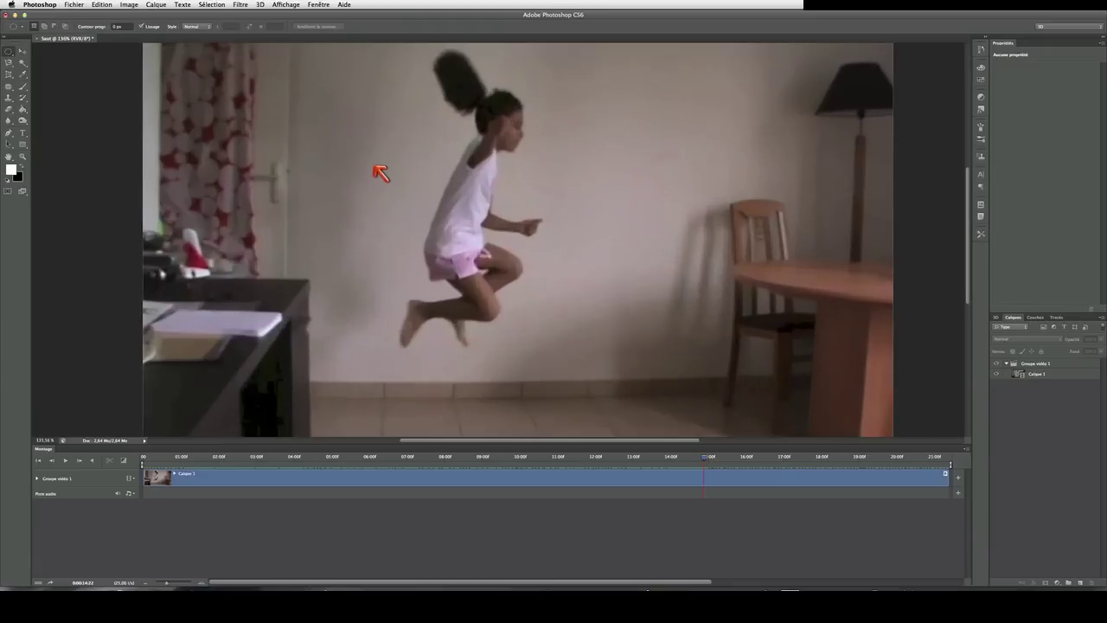
scroll(434, 127, down, 1)
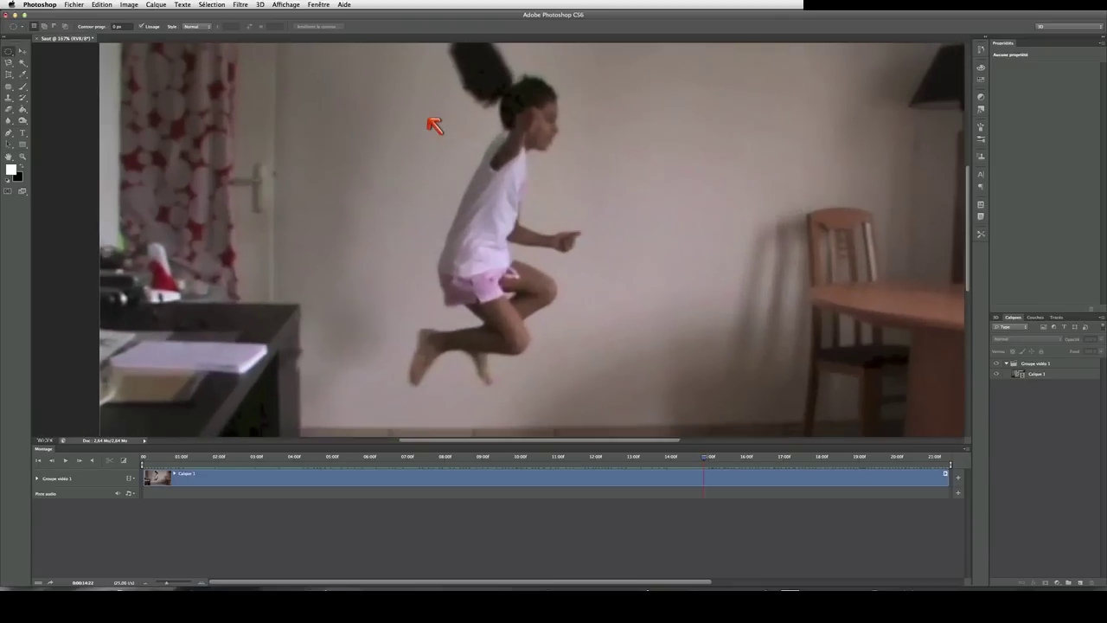
scroll(427, 124, down, 3)
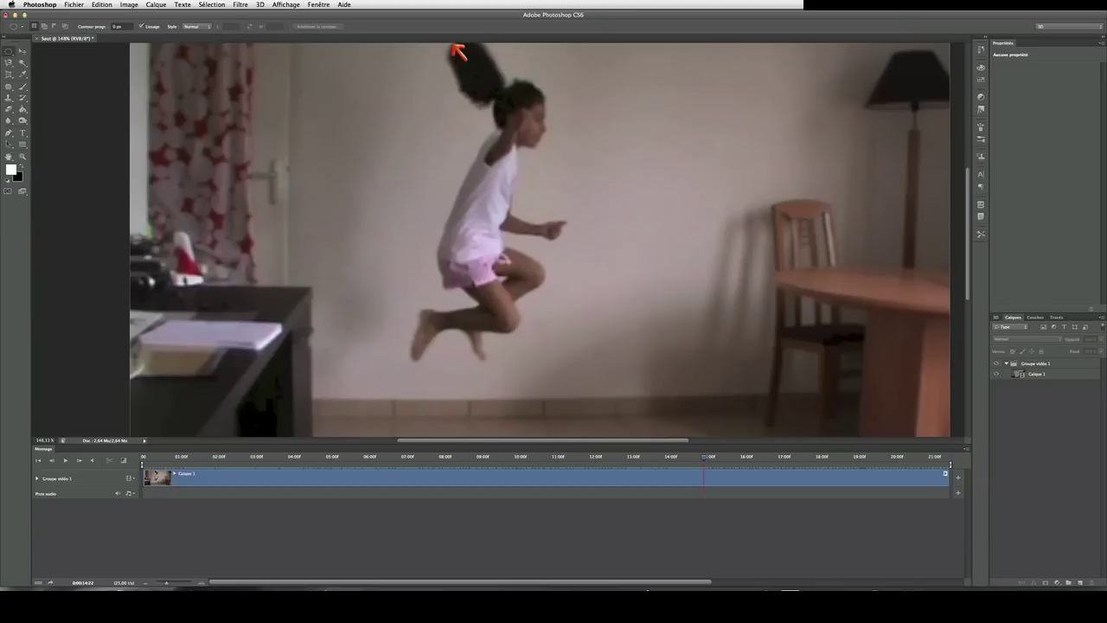
scroll(462, 95, up, 1)
scroll(458, 390, down, 2)
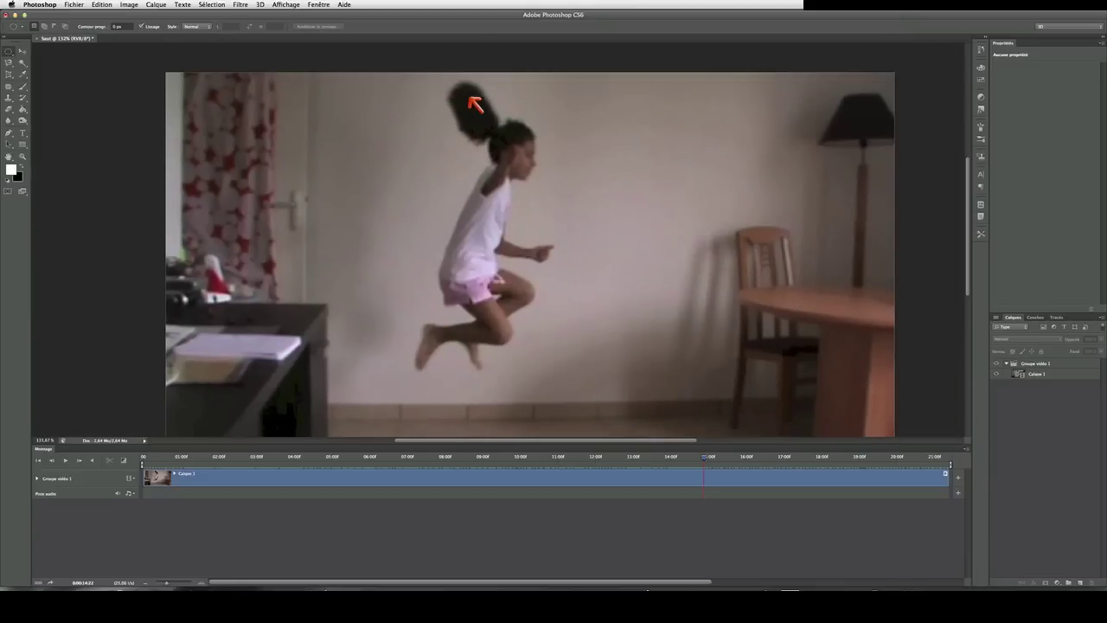
scroll(470, 99, up, 2)
scroll(466, 100, up, 2)
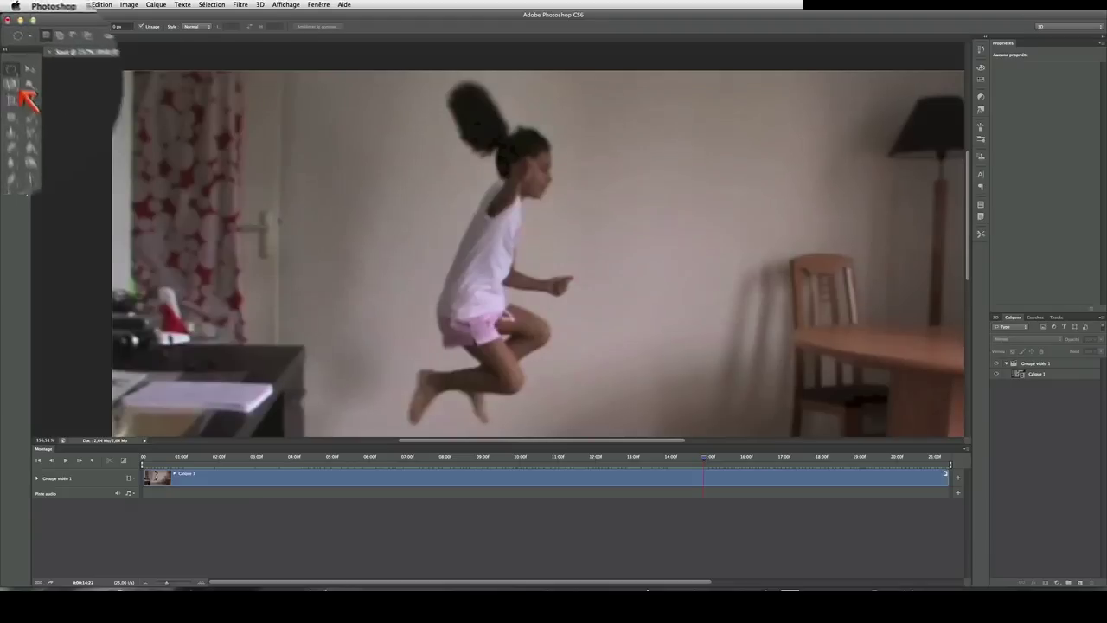
click(8, 62)
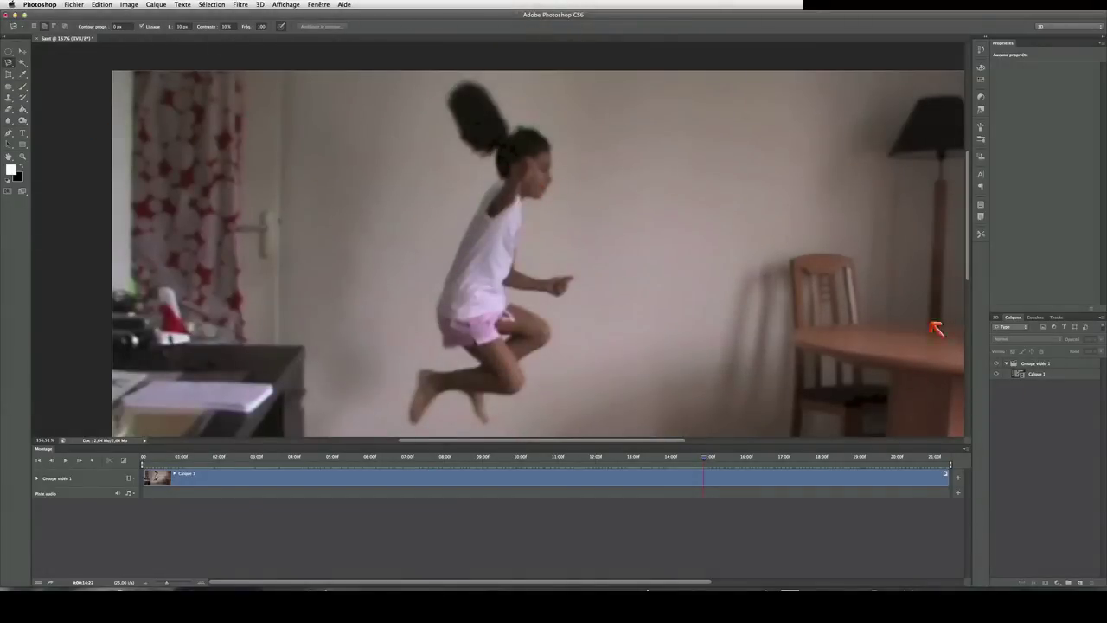
click(1054, 379)
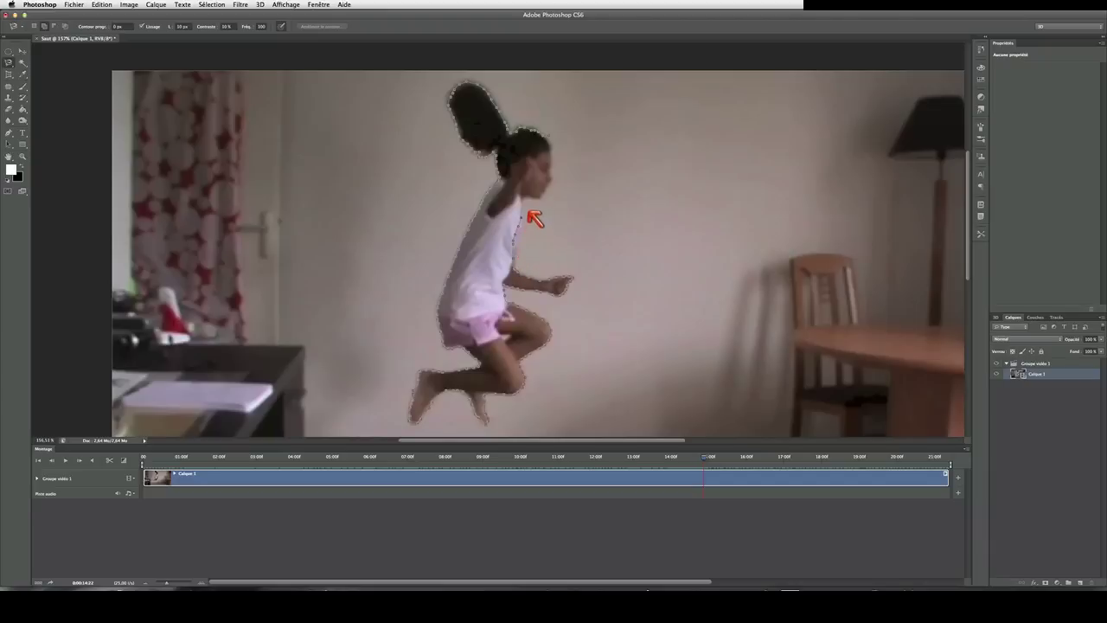
click(556, 142)
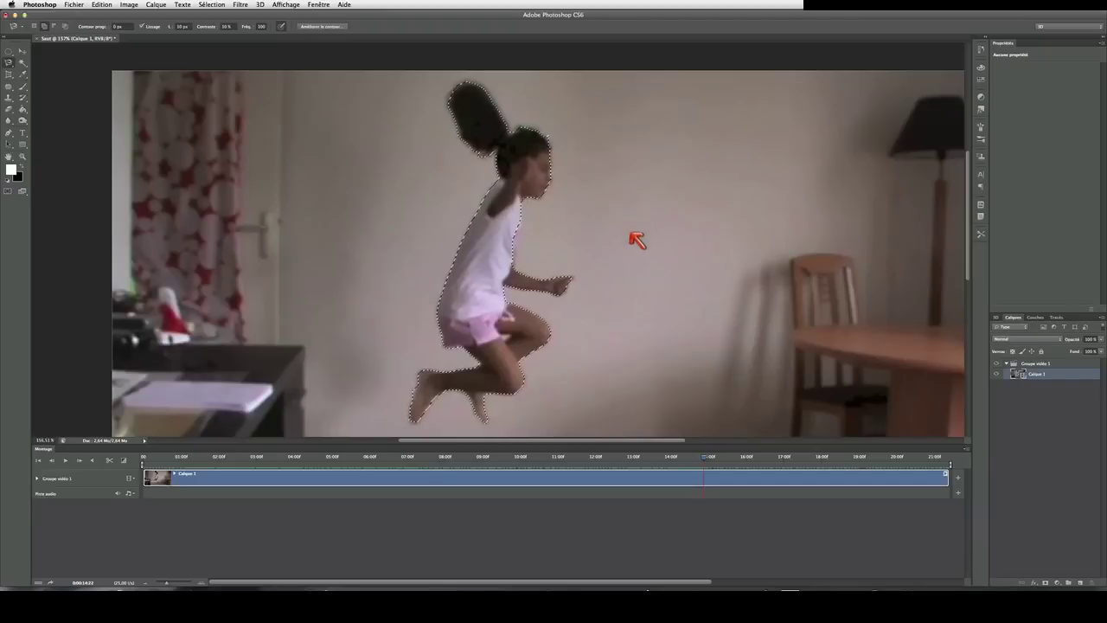
Copy the selected girl and paste her onto a new layer.
click(635, 351)
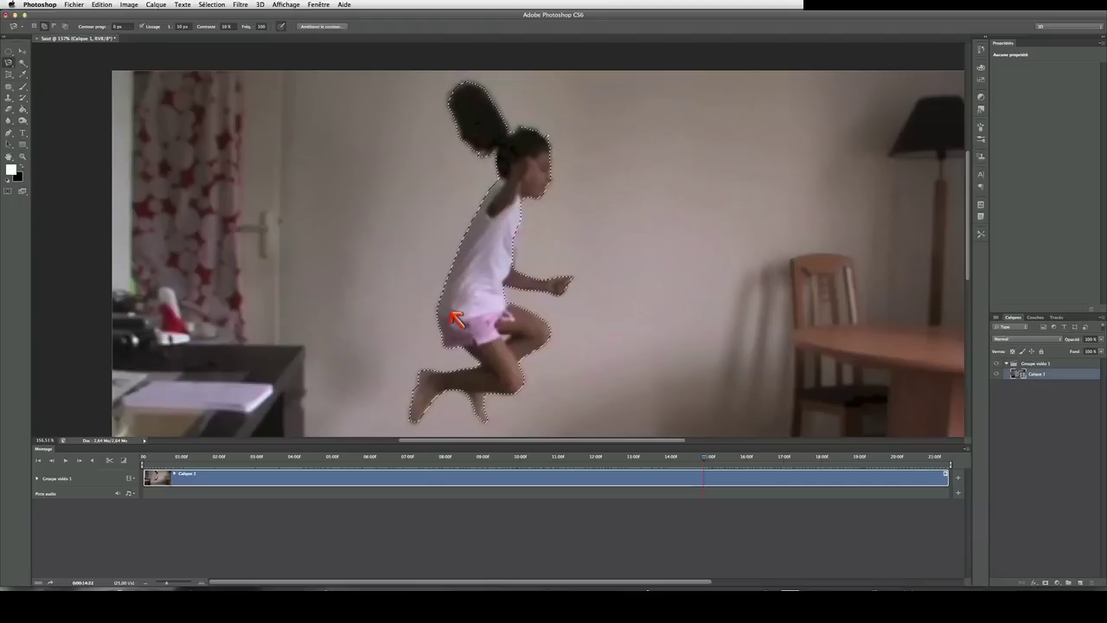
key(super+c)
key(super+v)
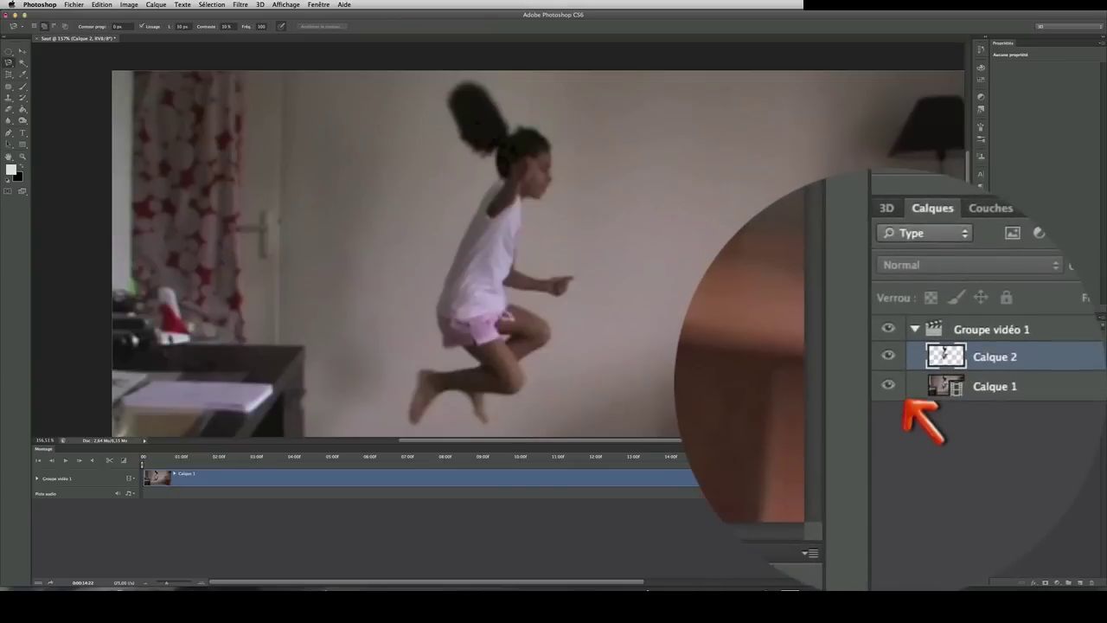
Check the pasted cutout with Calque 1 temporarily hidden and try to move the Calque 2 clip earlier on the timeline.
click(995, 385)
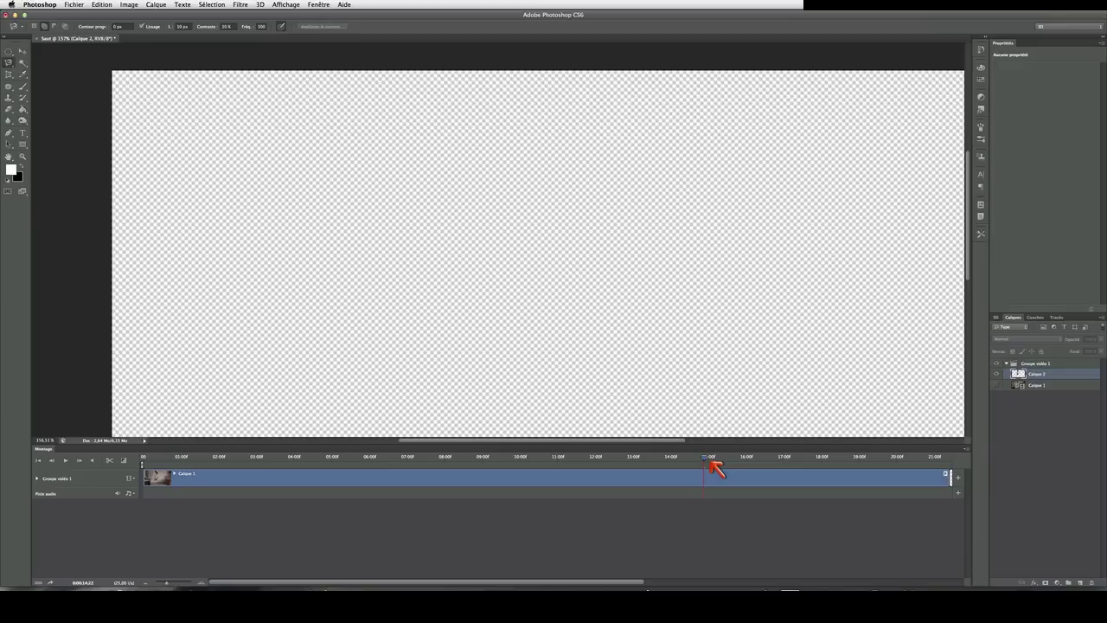
drag(711, 462, 141, 475)
drag(177, 585, 165, 583)
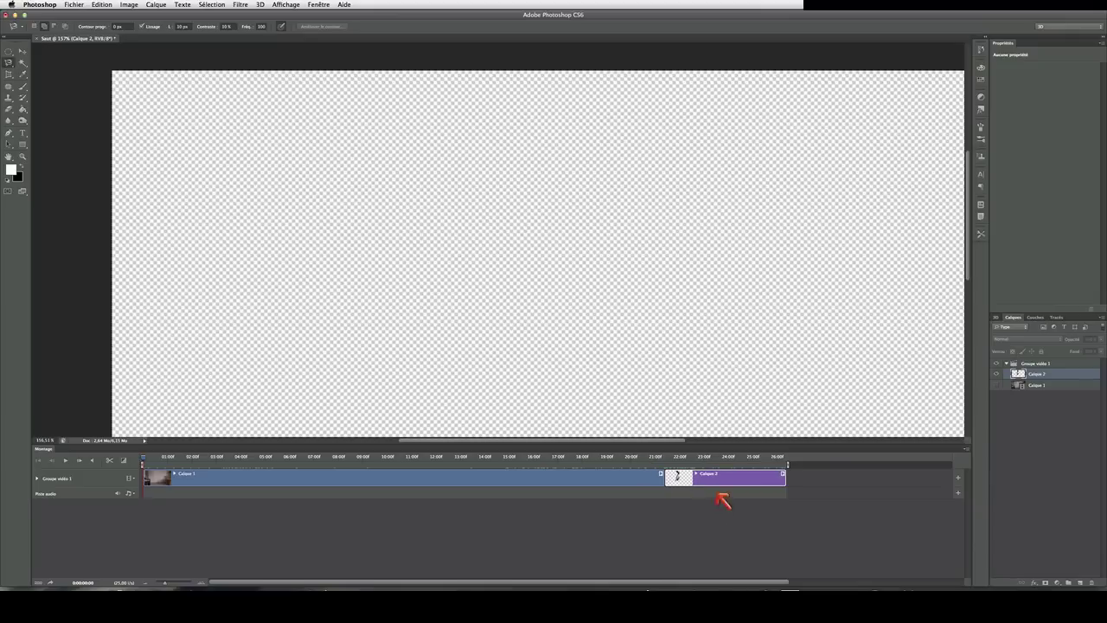
drag(740, 491, 625, 502)
click(995, 384)
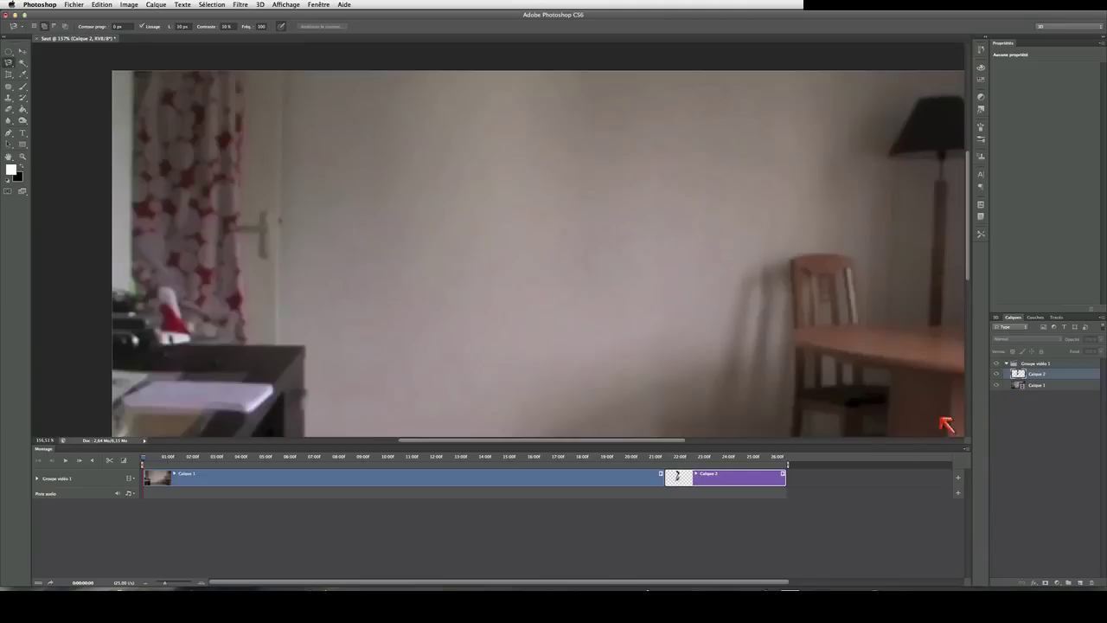
mouse_move(665, 476)
mouse_down()
mouse_move(687, 464)
mouse_move(650, 470)
mouse_up()
key(ctrl+z)
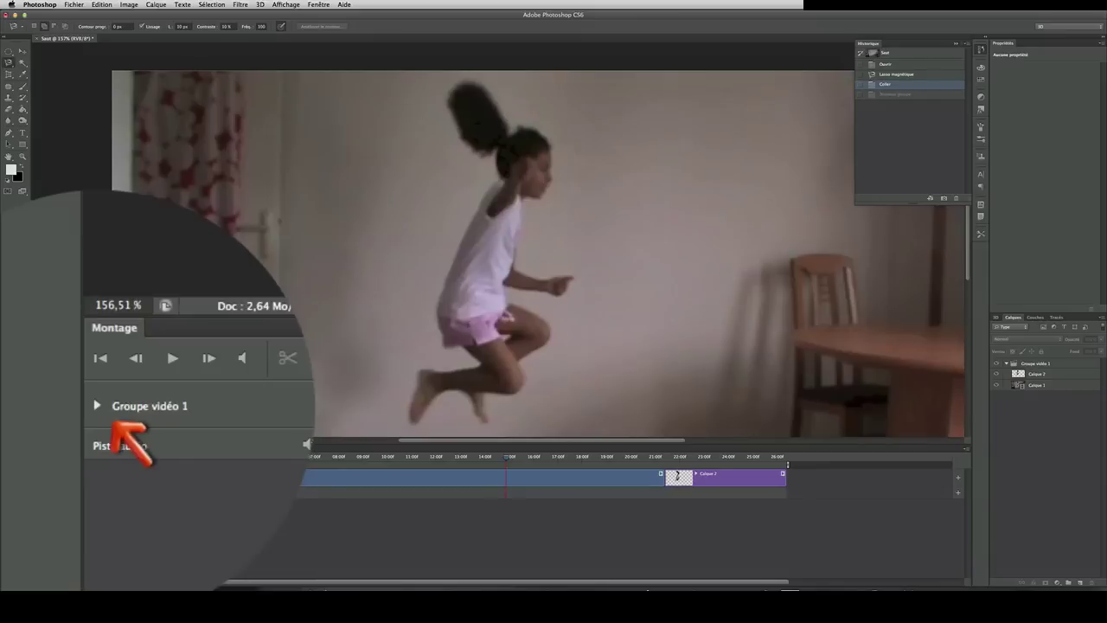
click(36, 478)
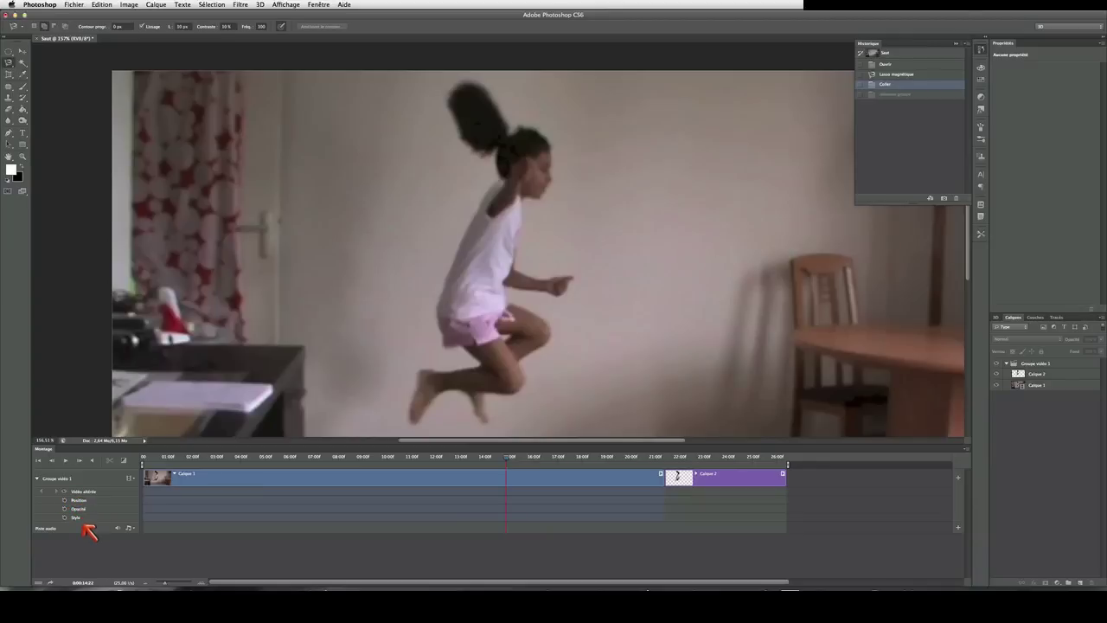
click(65, 517)
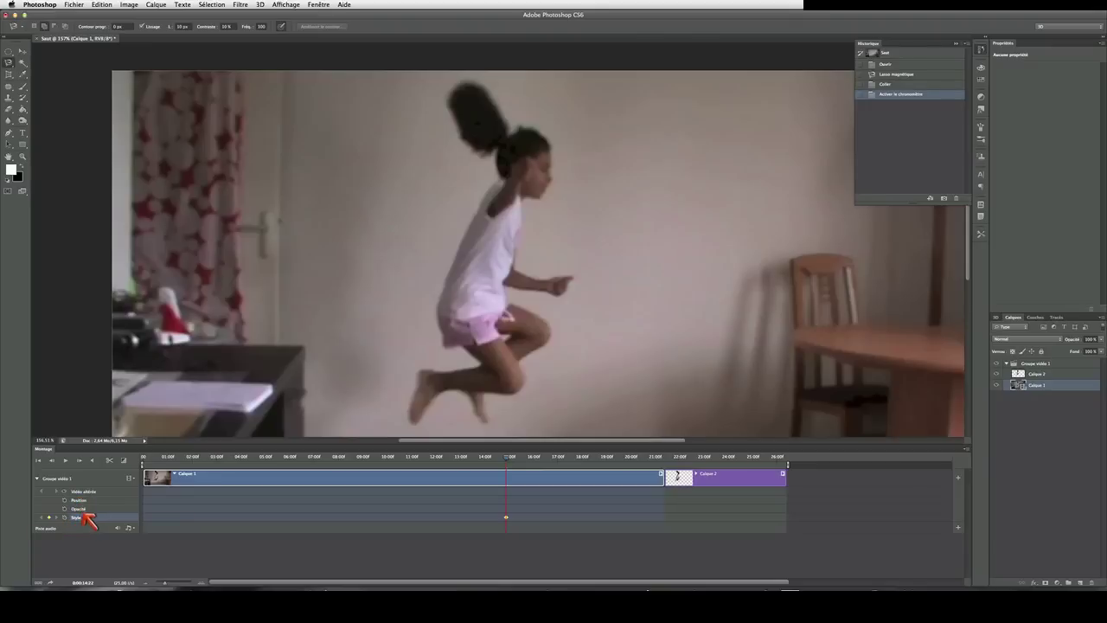
key(super+z)
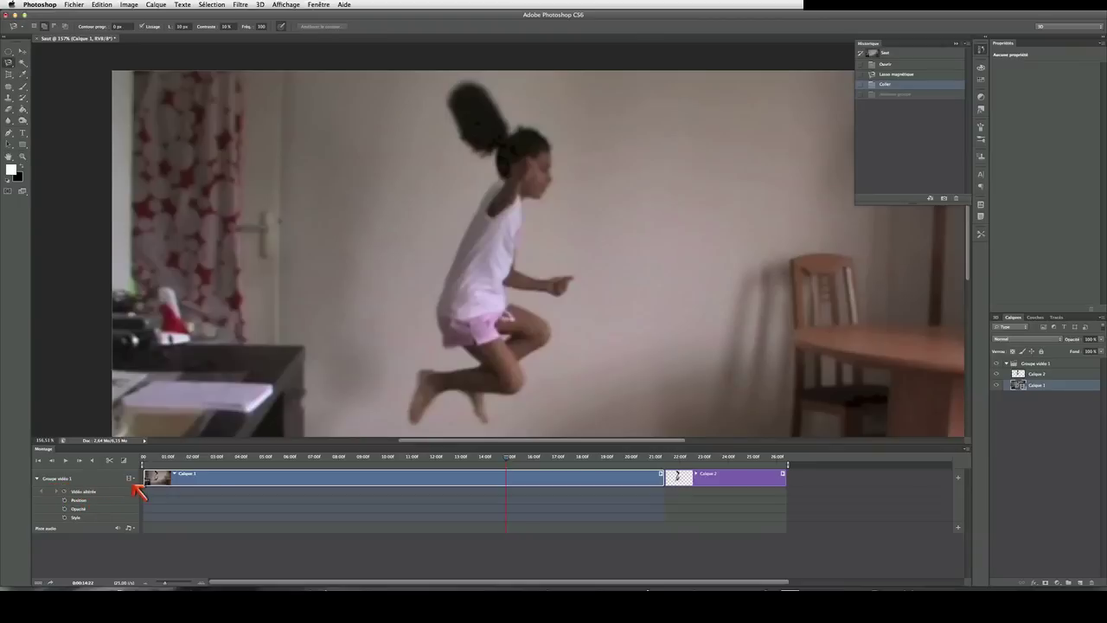
Create a new video group and move the Calque 2 layer from Groupe vidéo 1 into it.
click(211, 407)
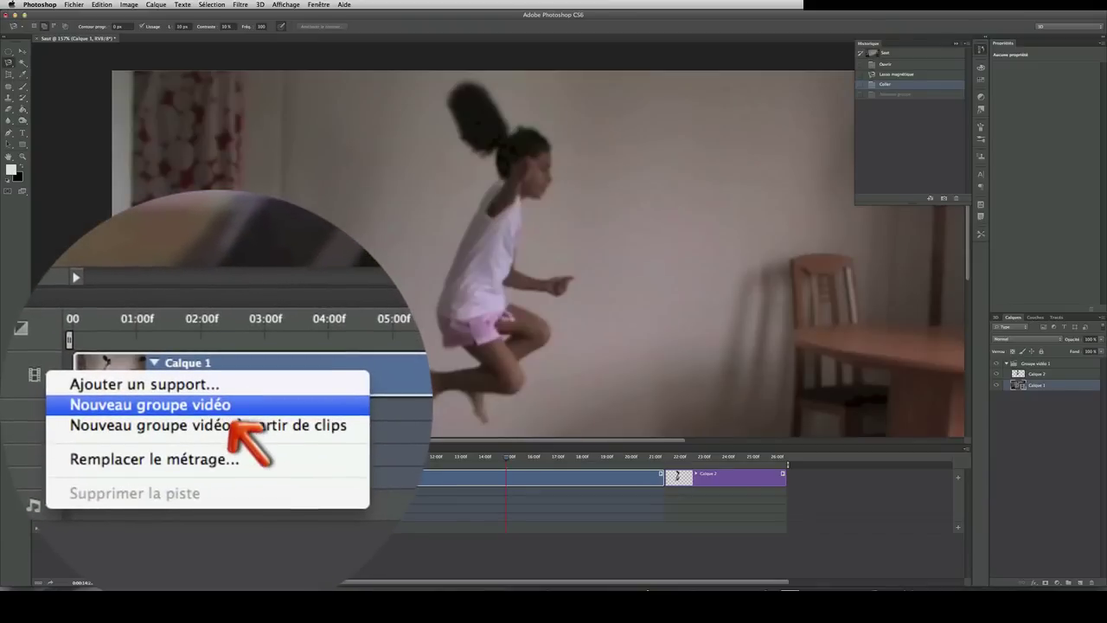
click(202, 494)
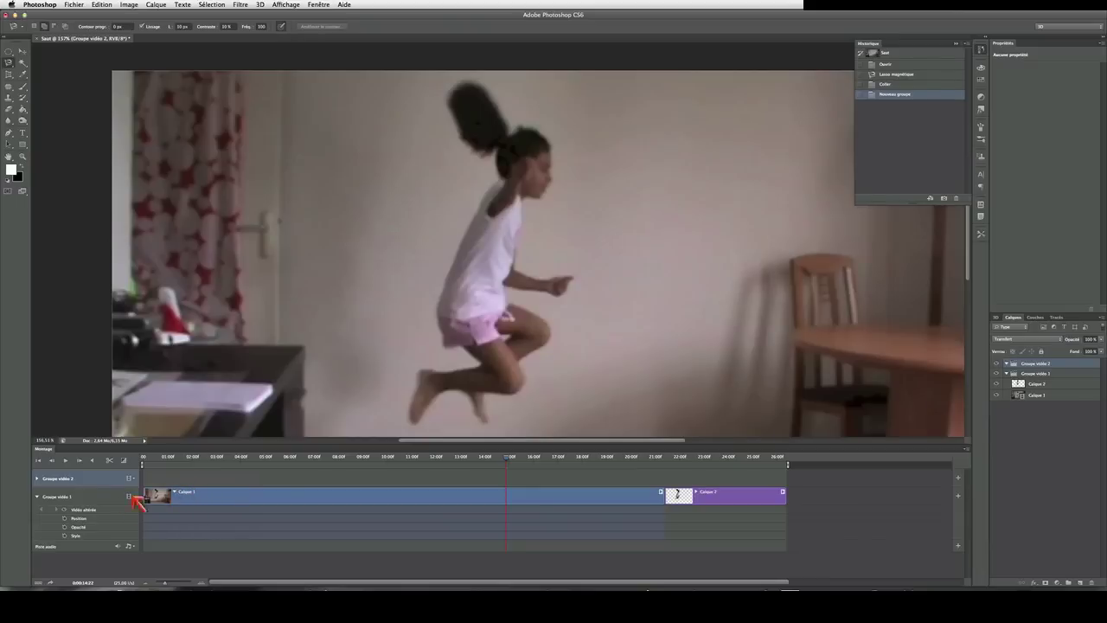
click(38, 498)
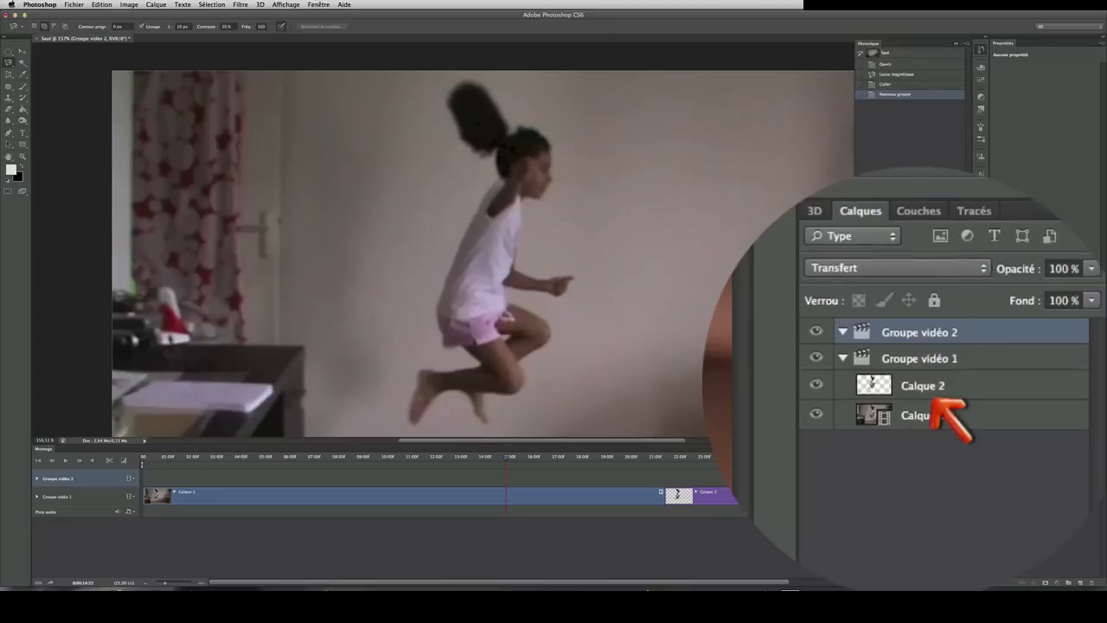
drag(945, 396, 947, 370)
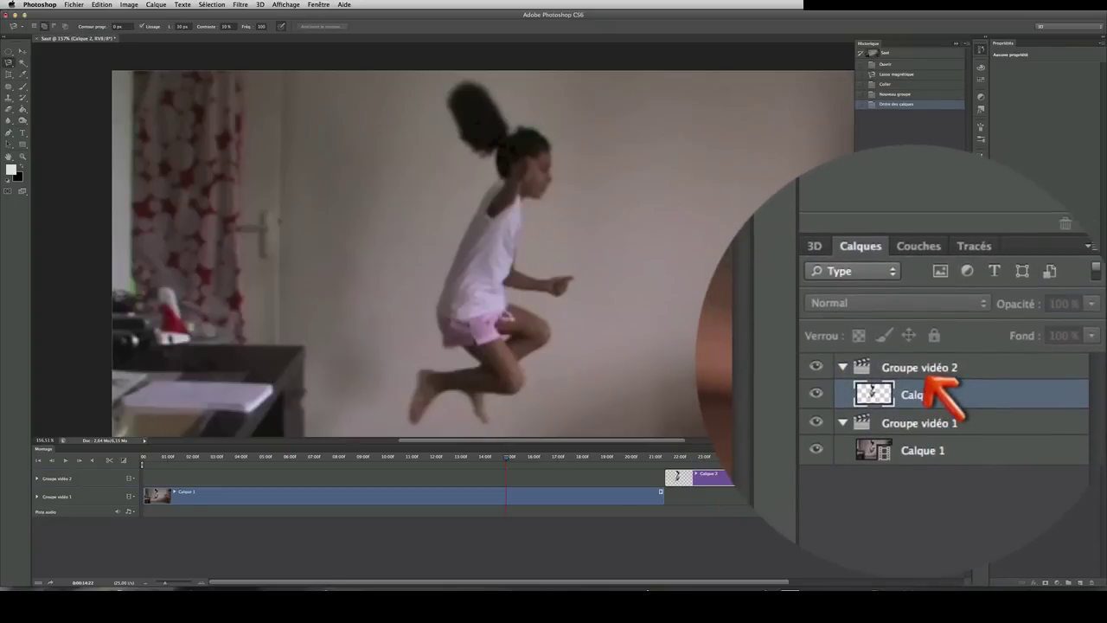
Move the Calque 2 clip so it ends at the playhead on the jump frame, and preview the sequence from the start.
drag(741, 486, 461, 491)
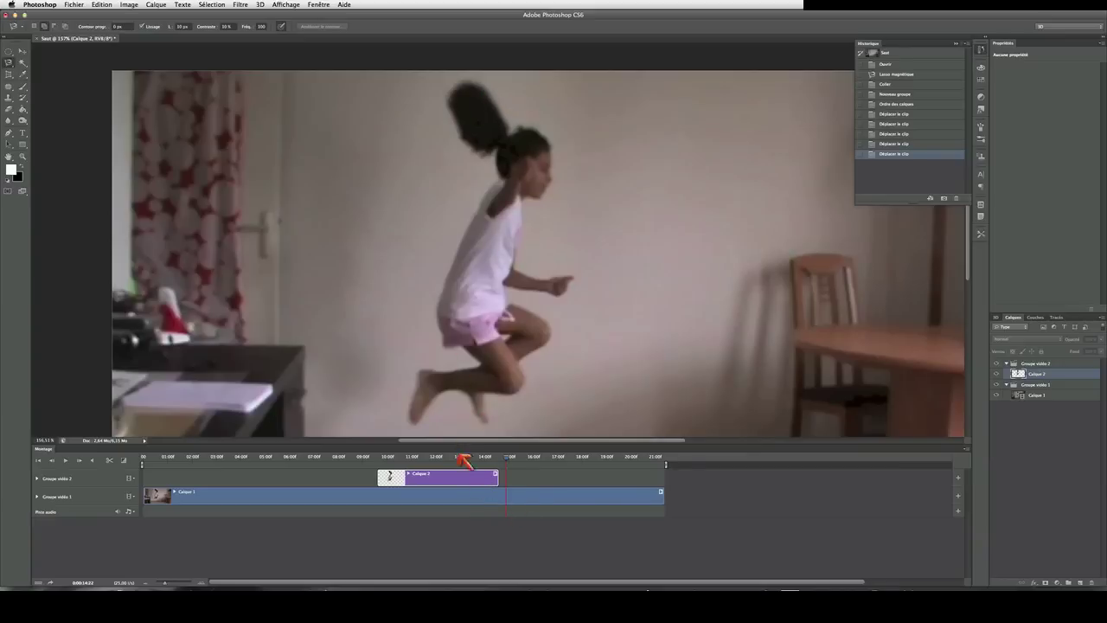
mouse_move(454, 484)
mouse_down()
mouse_move(397, 485)
mouse_move(462, 486)
mouse_up()
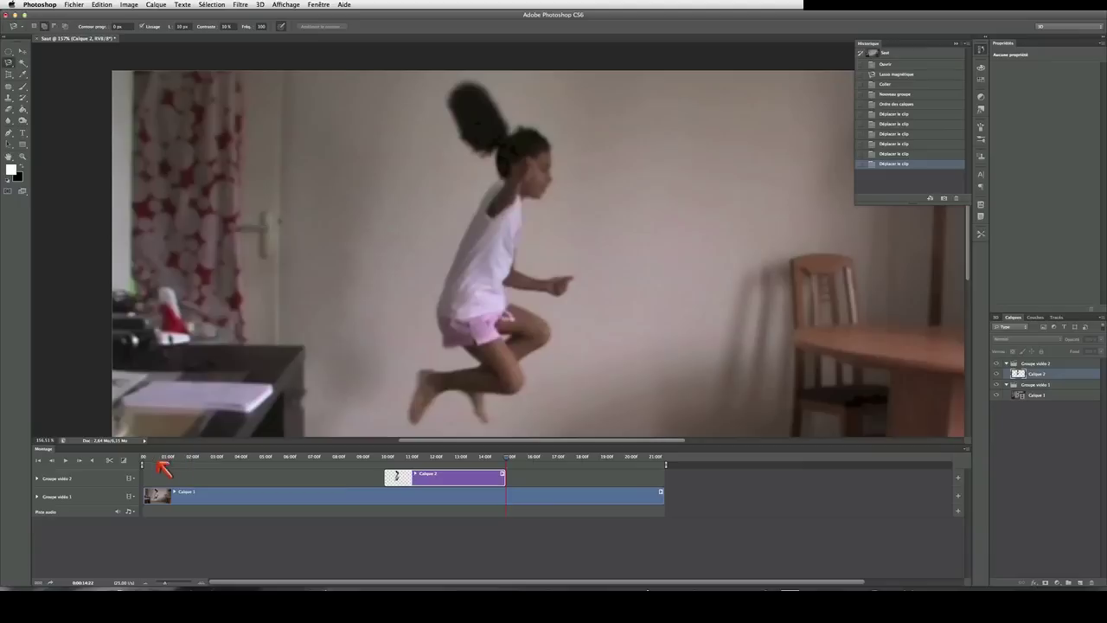
key(Home)
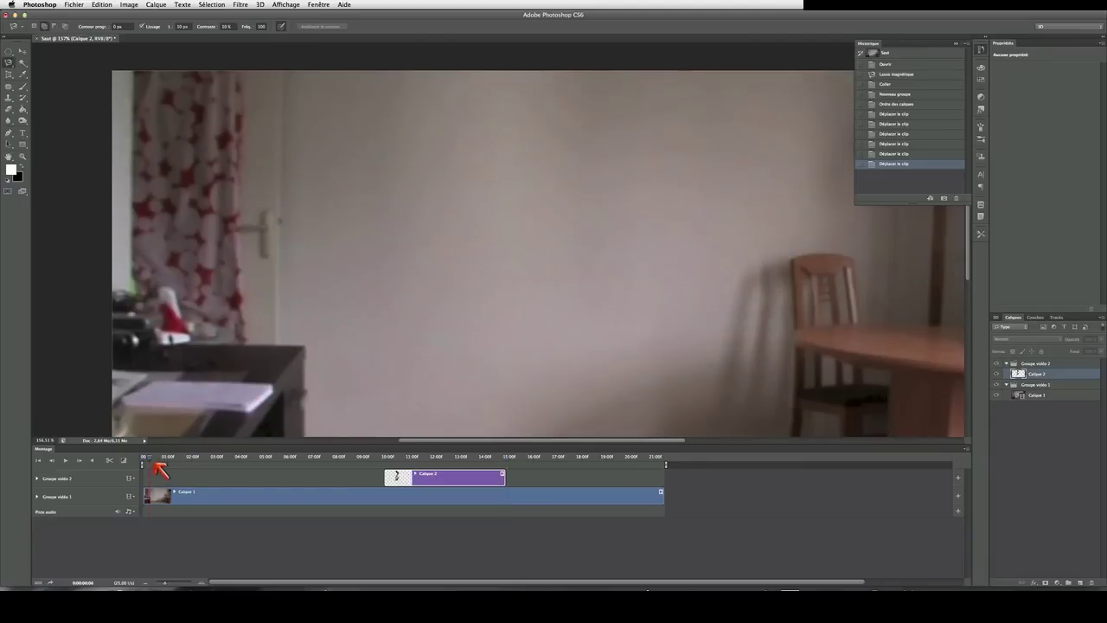
click(67, 461)
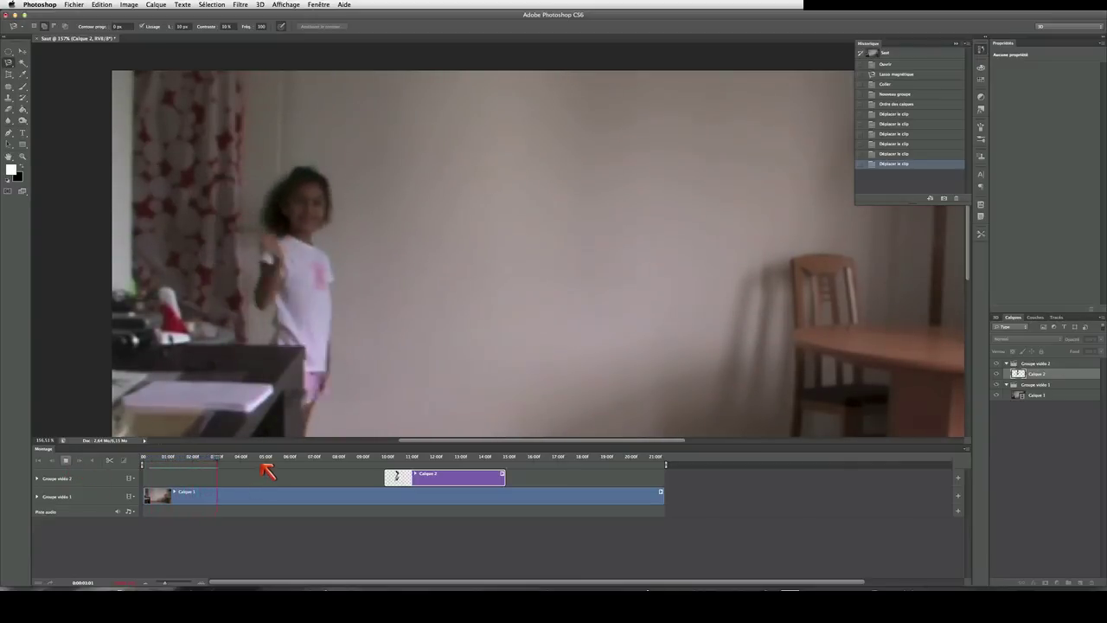
click(322, 466)
click(353, 465)
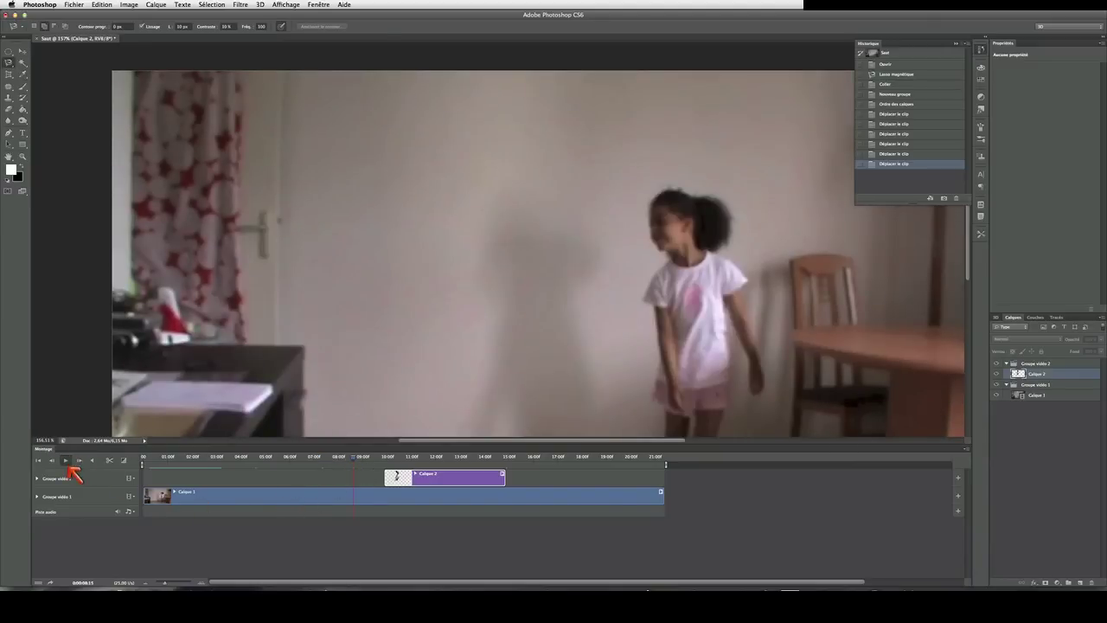
click(66, 462)
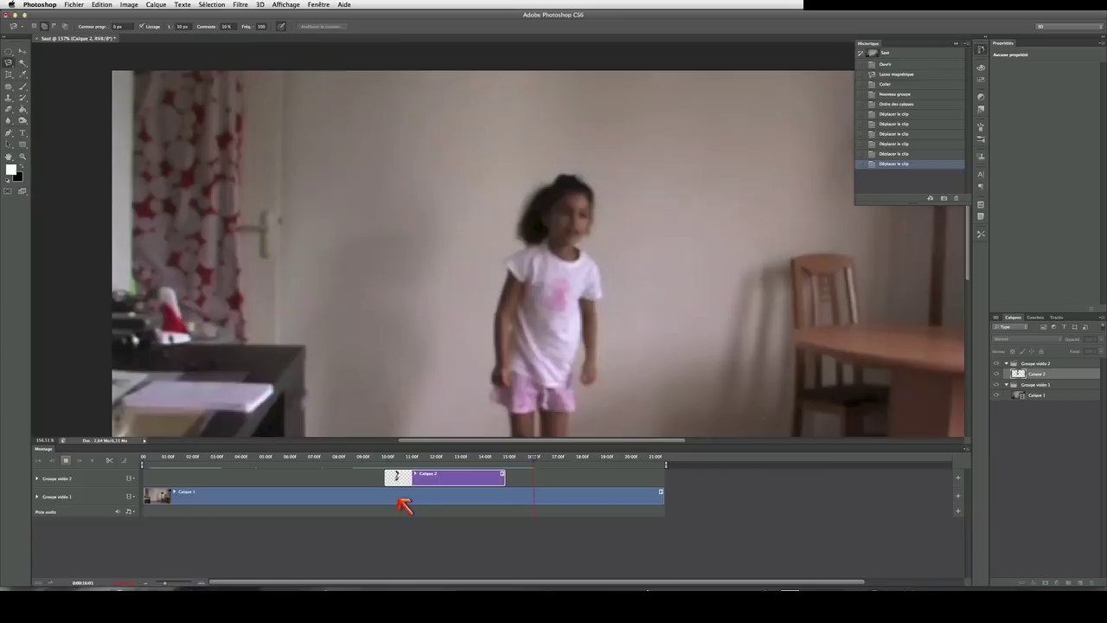
Extend the start of the Calque 2 clip back to the very beginning of the timeline.
click(443, 478)
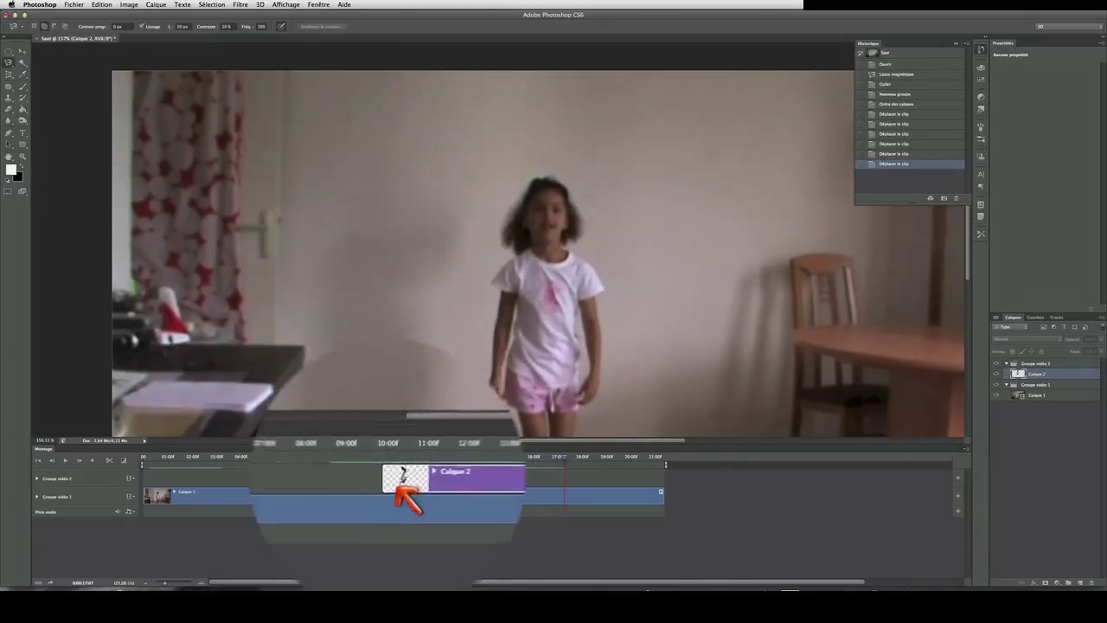
drag(384, 478, 152, 482)
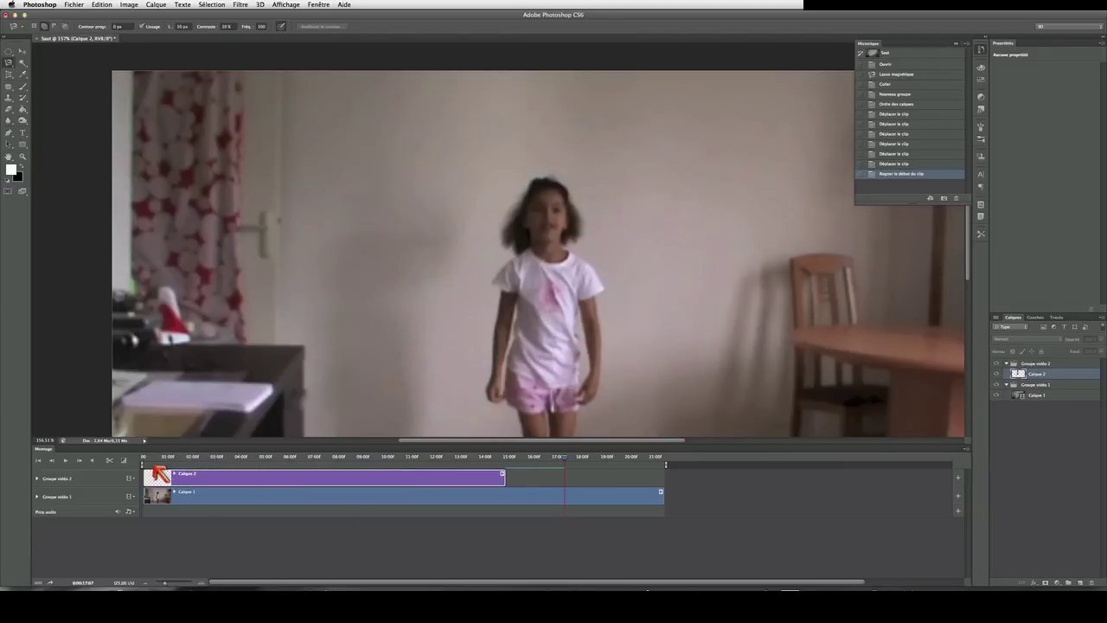
Play and scrub the sequence from the first frame to check the frozen cutout against the original footage up to the real jump.
key(Home)
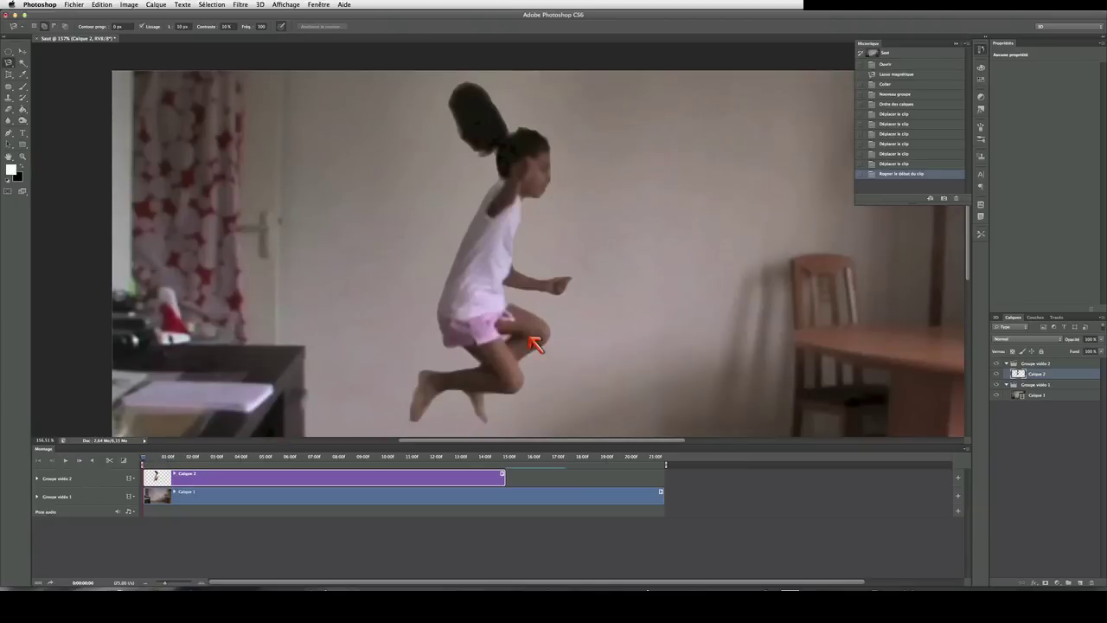
scroll(529, 290, down, 6)
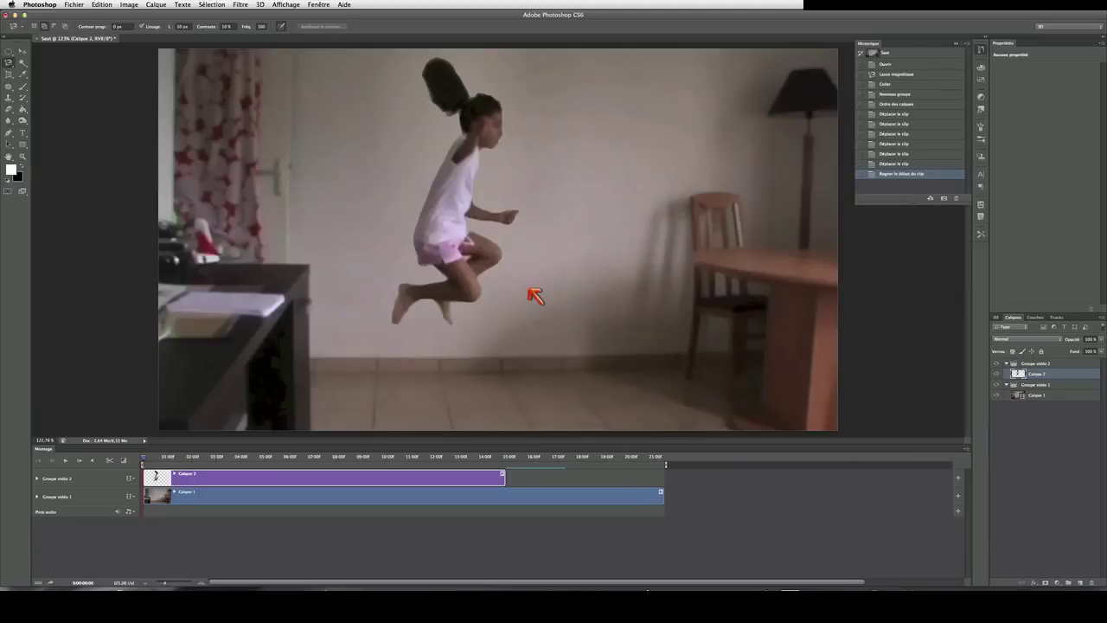
scroll(534, 295, down, 3)
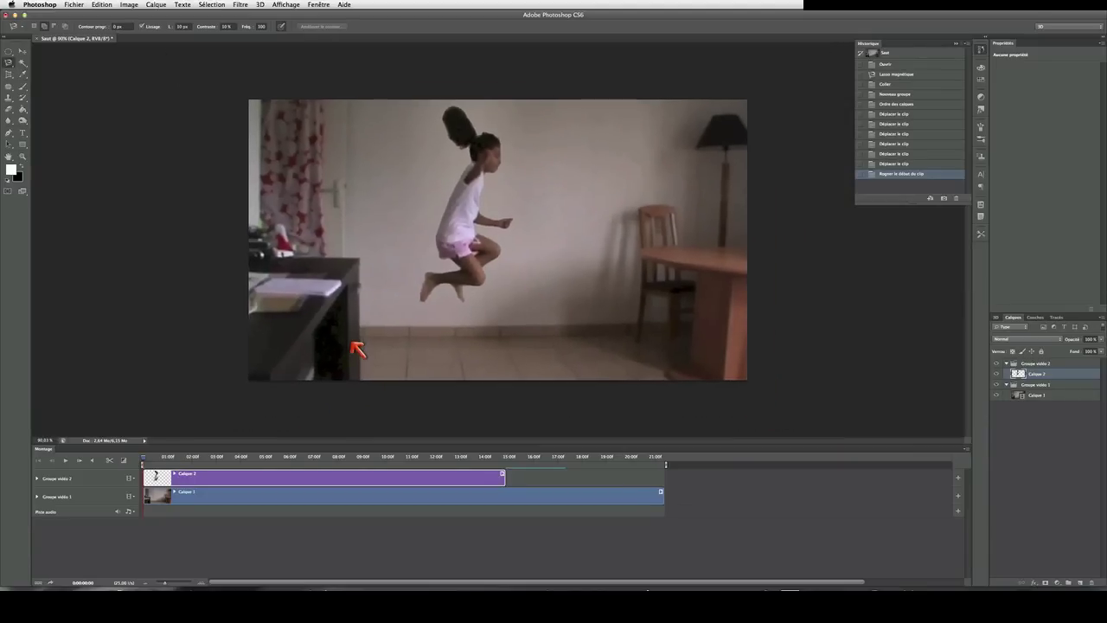
click(65, 460)
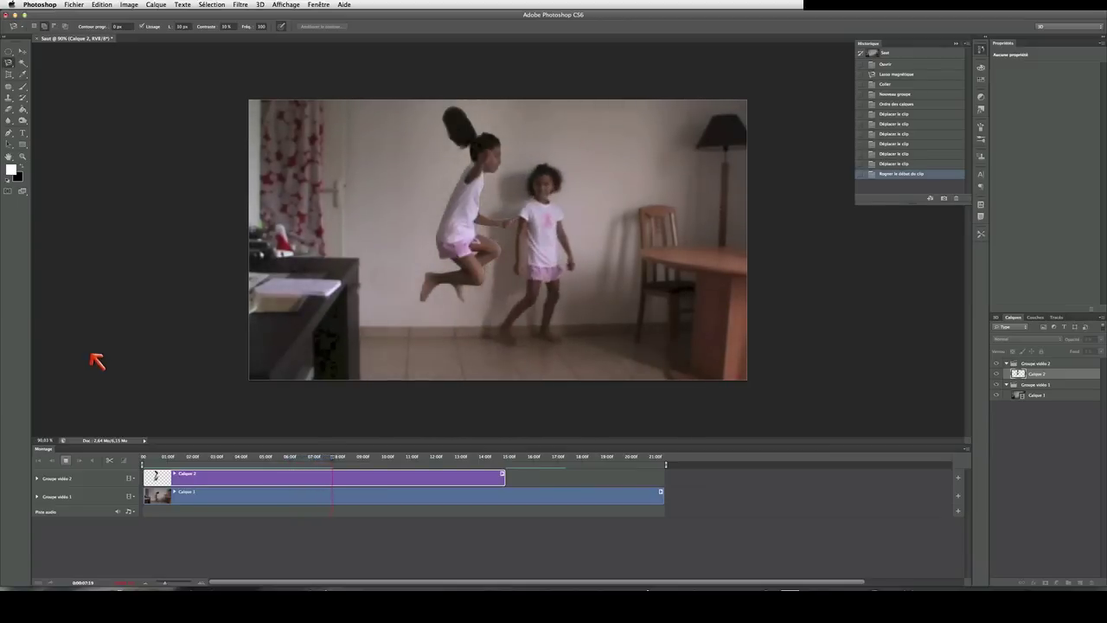
key(space)
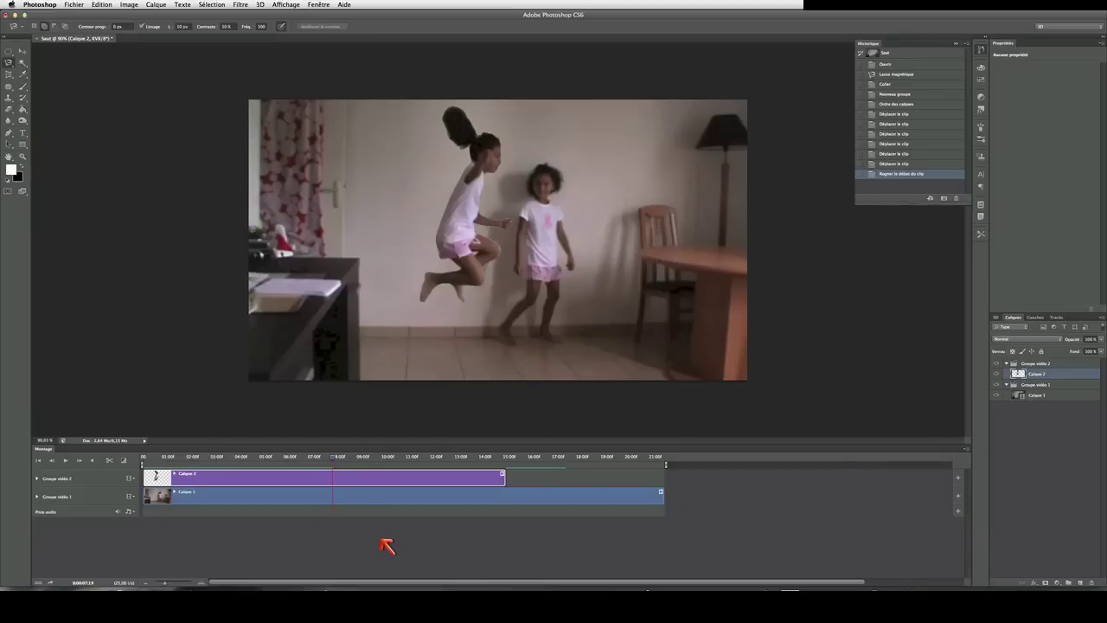
key(space)
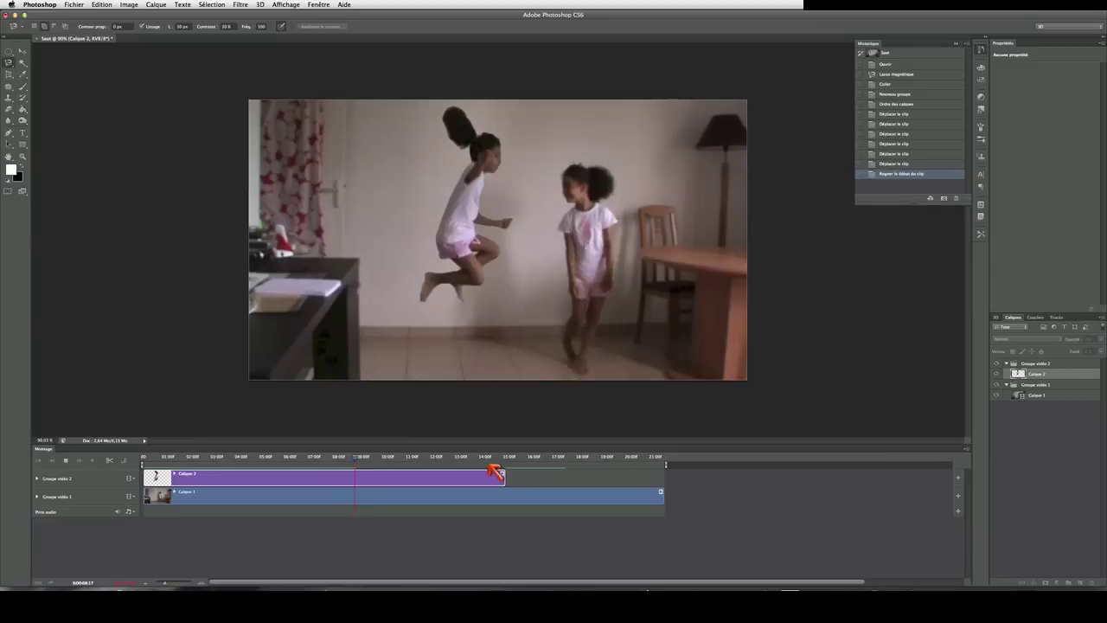
key(space)
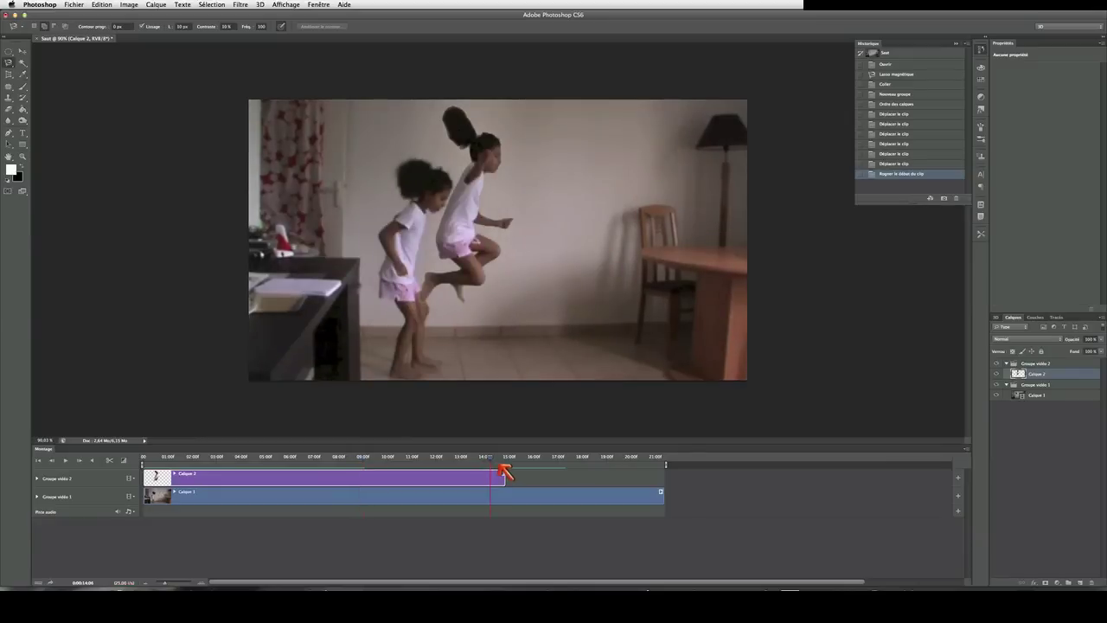
key(space)
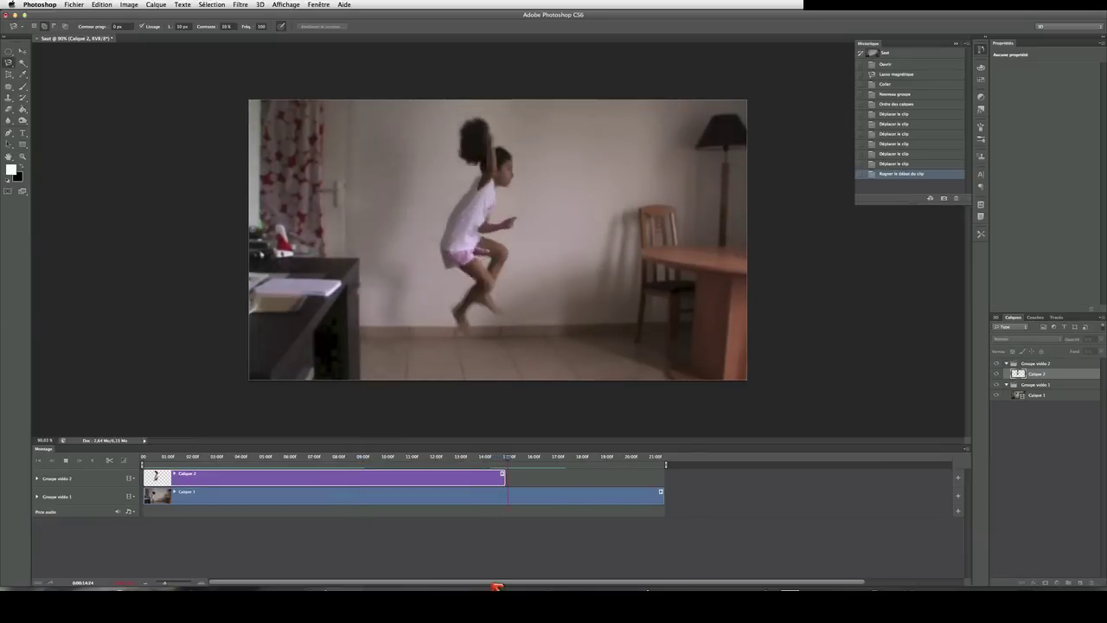
key(space)
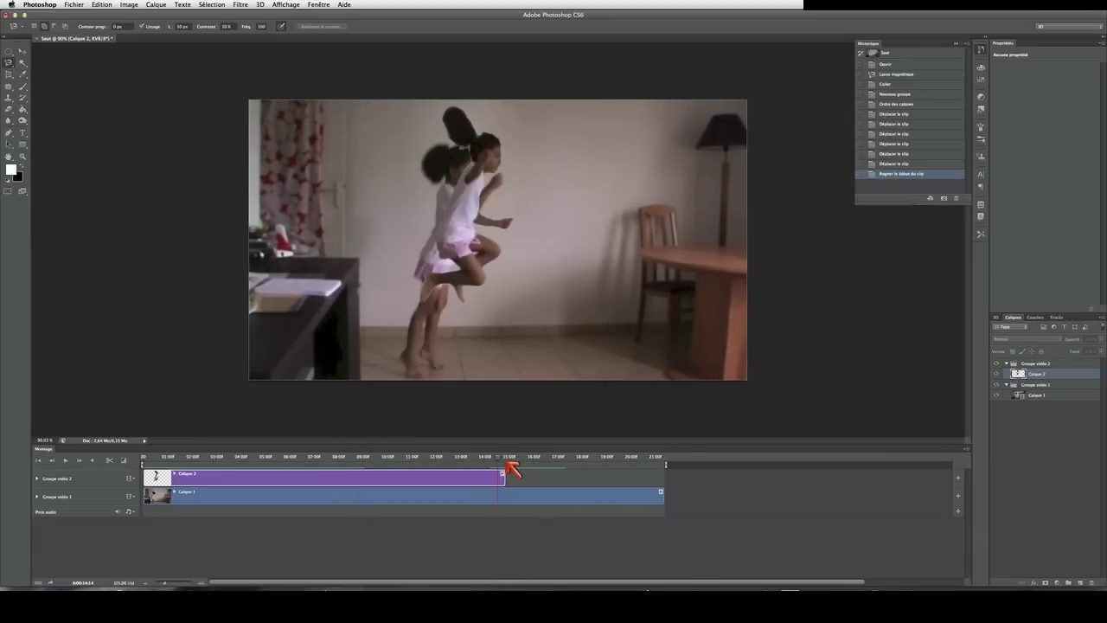
drag(513, 467, 428, 474)
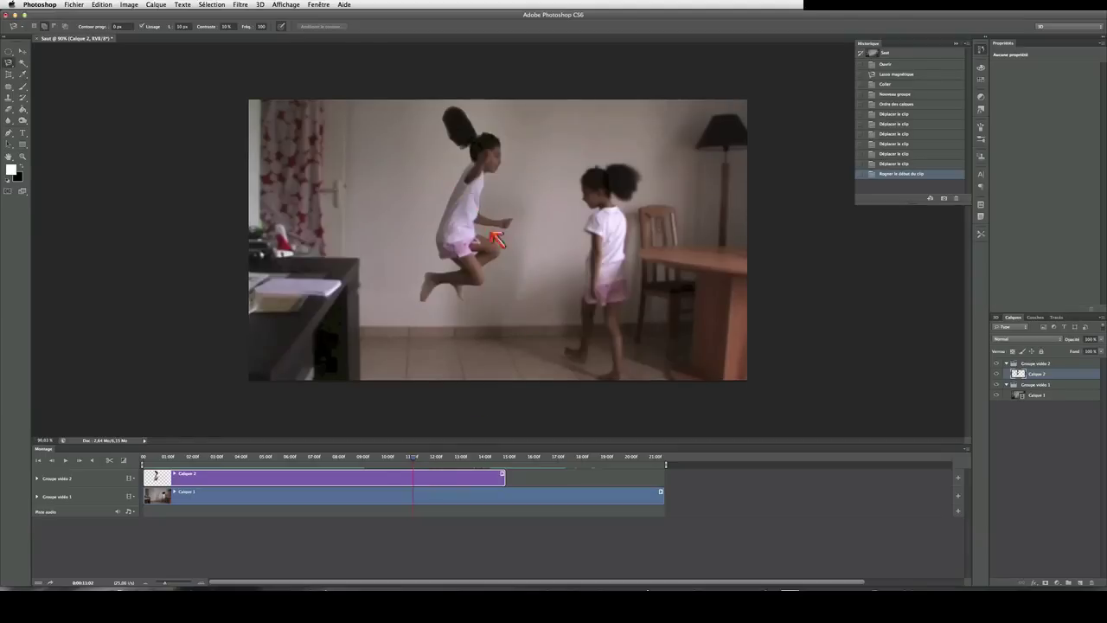
Apply a Gaussian blur with a radius of 2,1 pixels to the girl cutout on Calque 2.
click(22, 52)
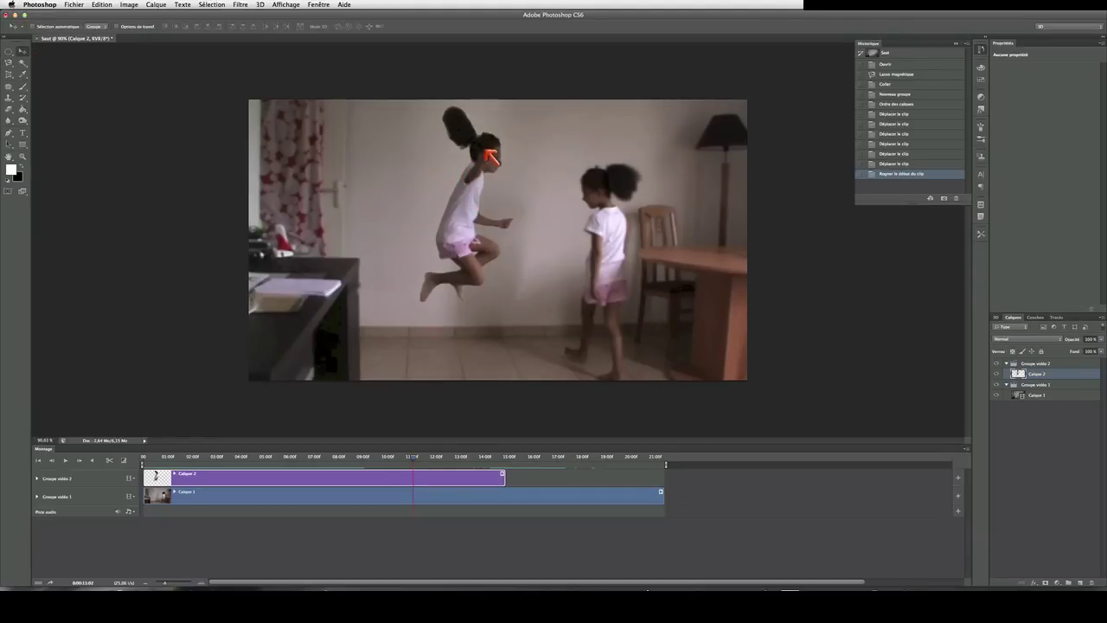
scroll(488, 156, up, 8)
scroll(493, 232, down, 7)
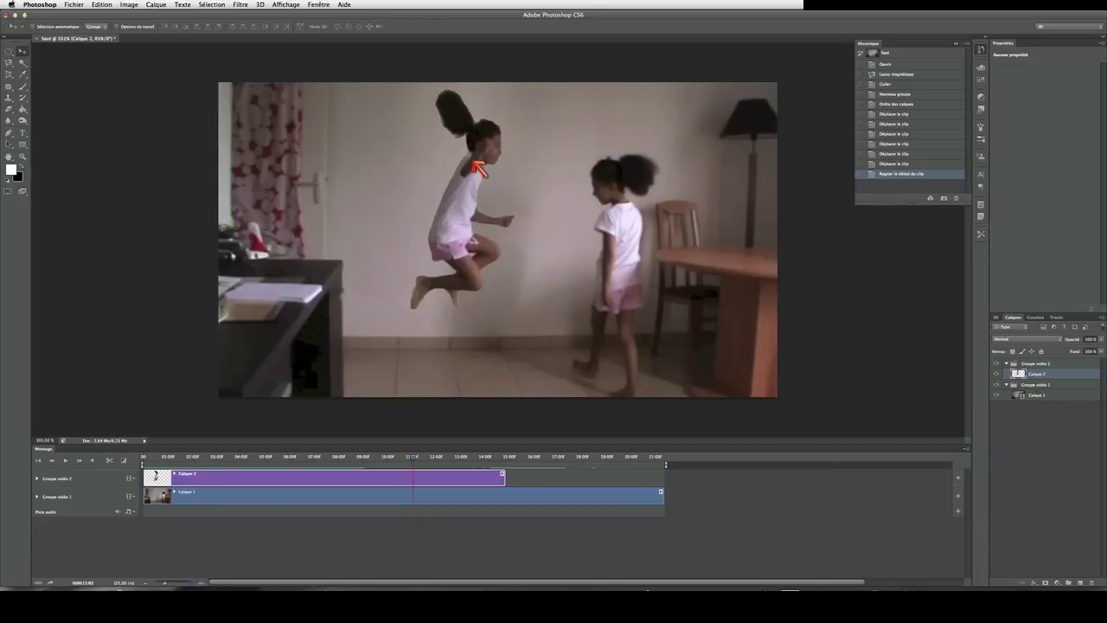
click(240, 5)
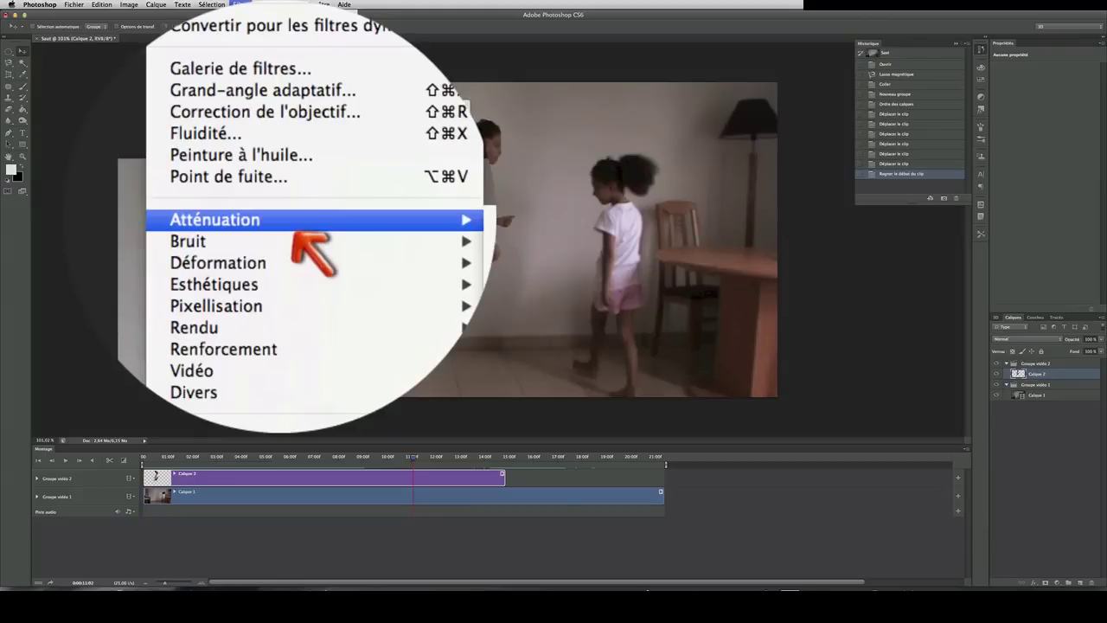
mouse_move(351, 230)
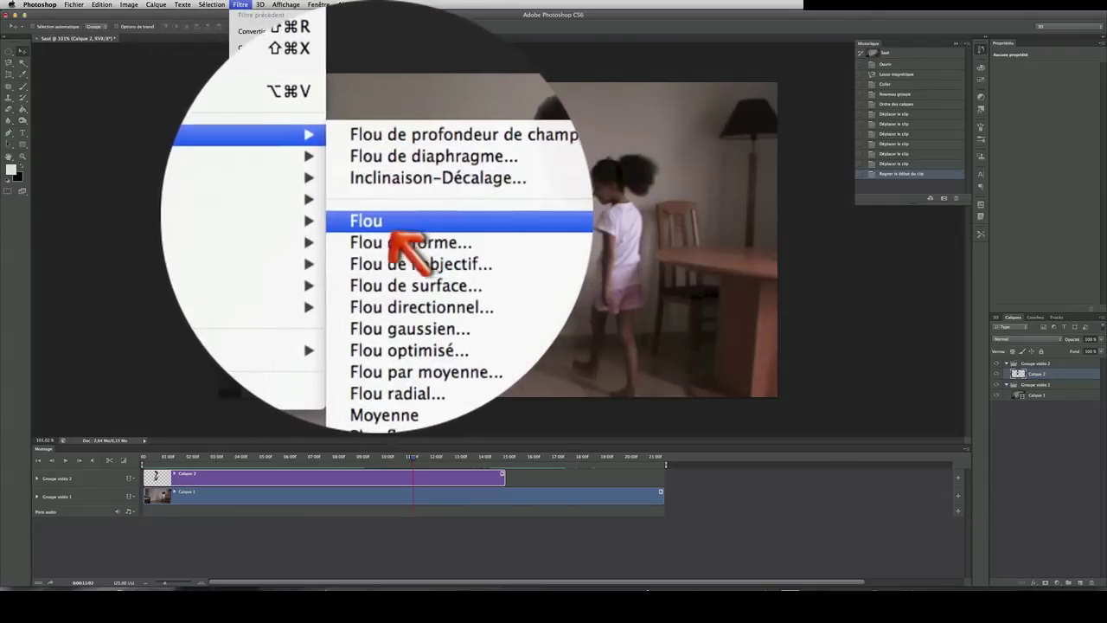
click(384, 210)
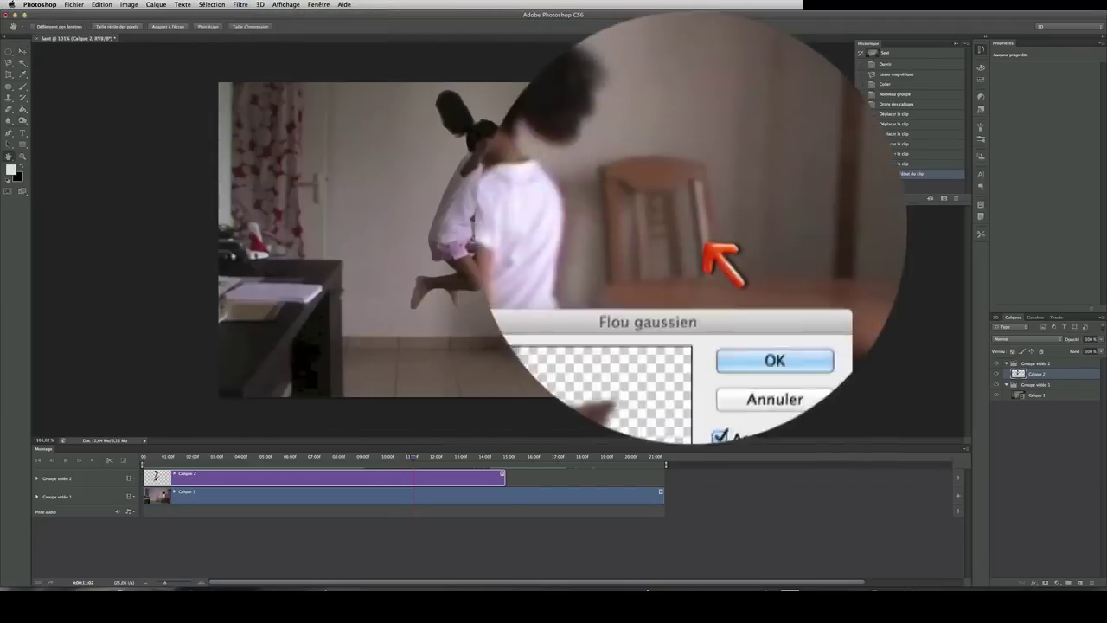
drag(668, 314, 695, 367)
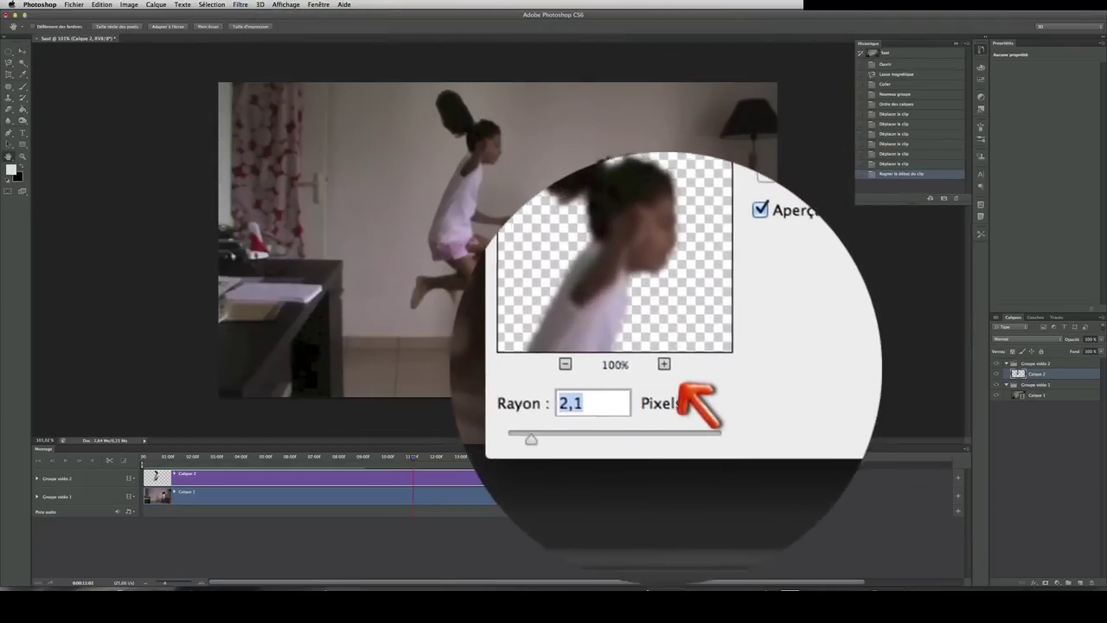
click(670, 372)
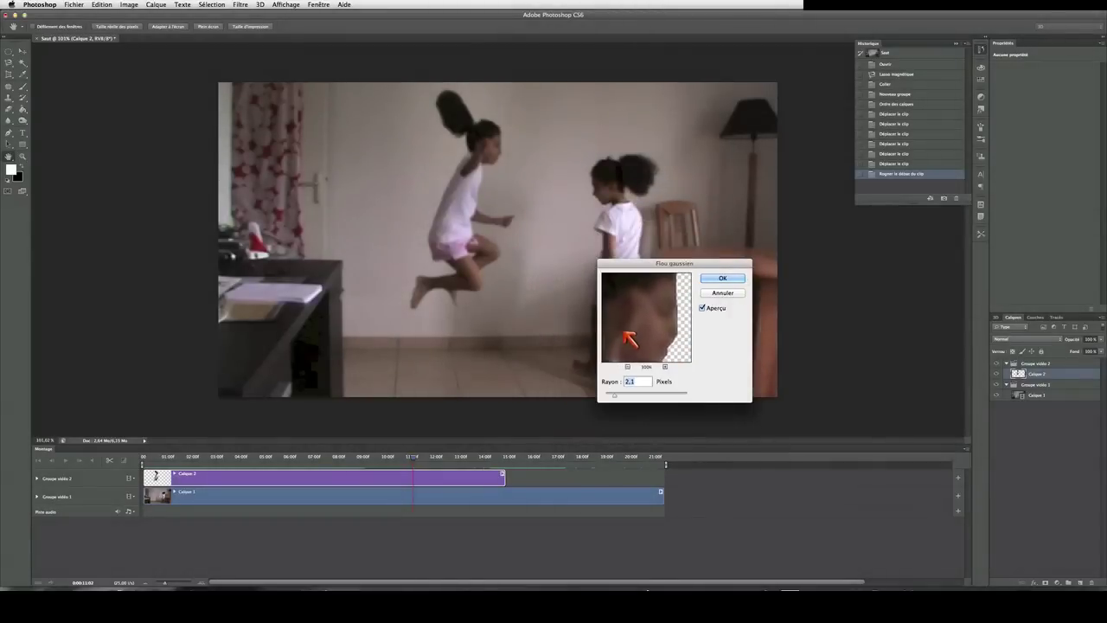
click(629, 367)
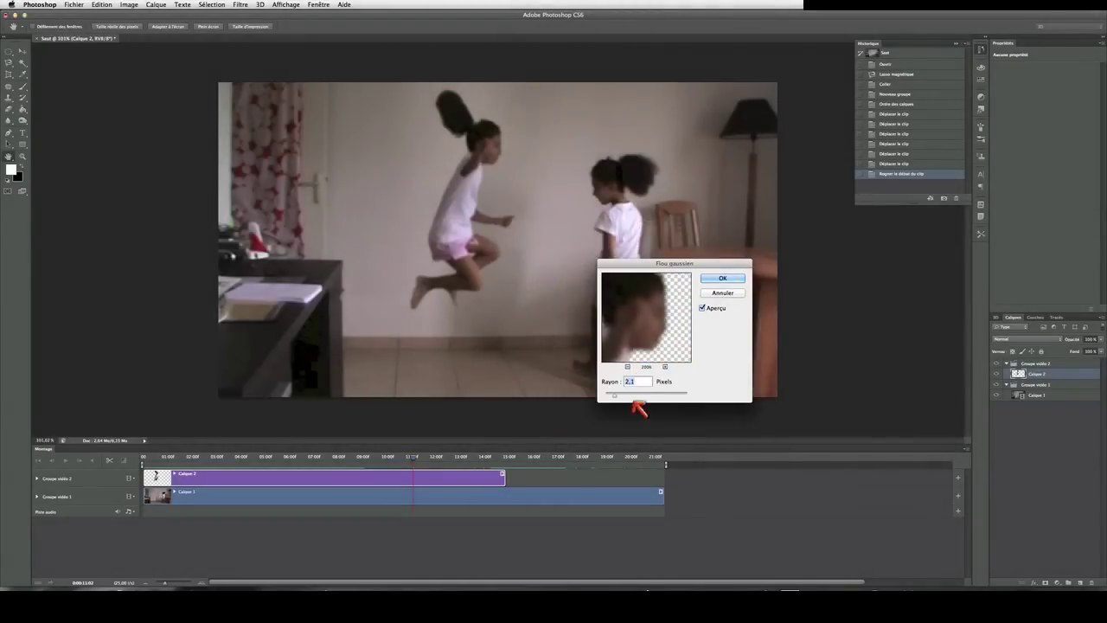
click(723, 279)
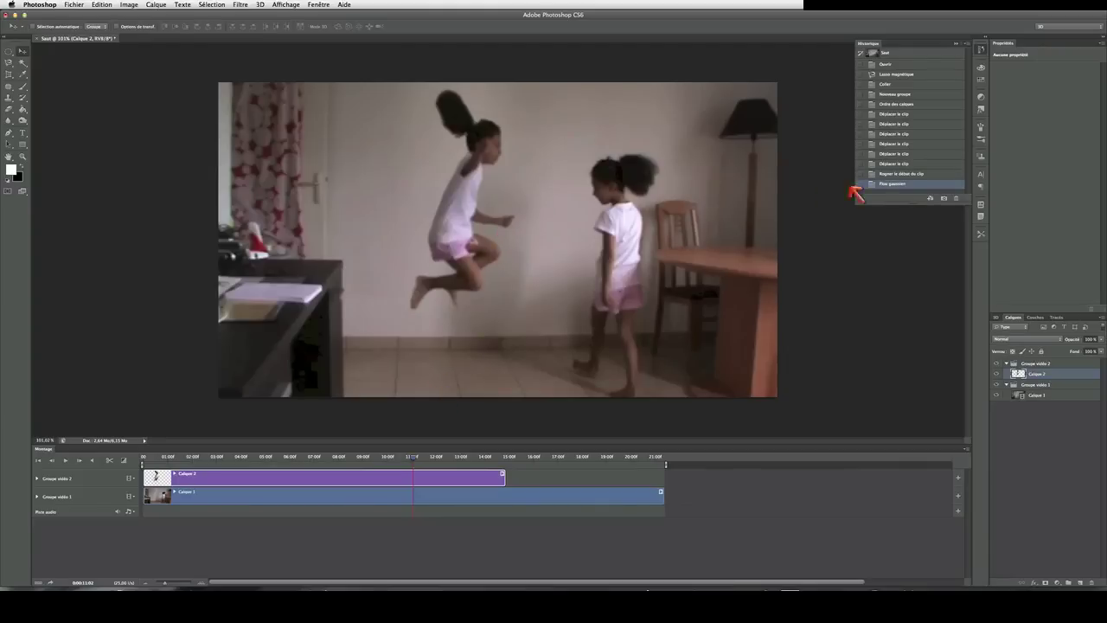
Compare the cutout with and without the Gaussian blur, keeping the blur, and play back the sequence.
key(super+z)
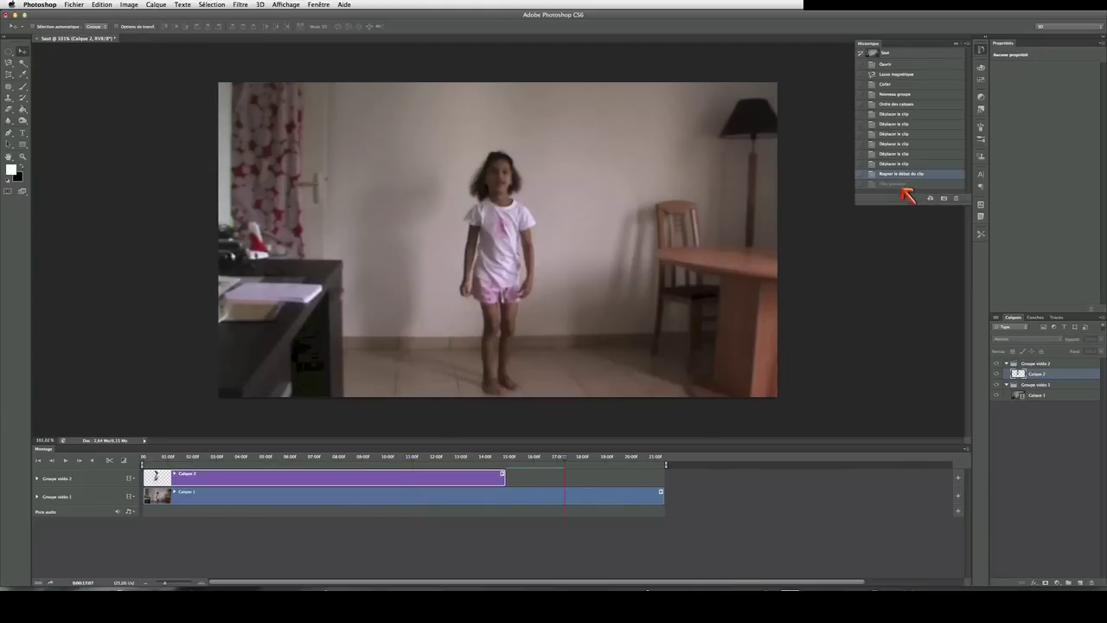
key(super+z)
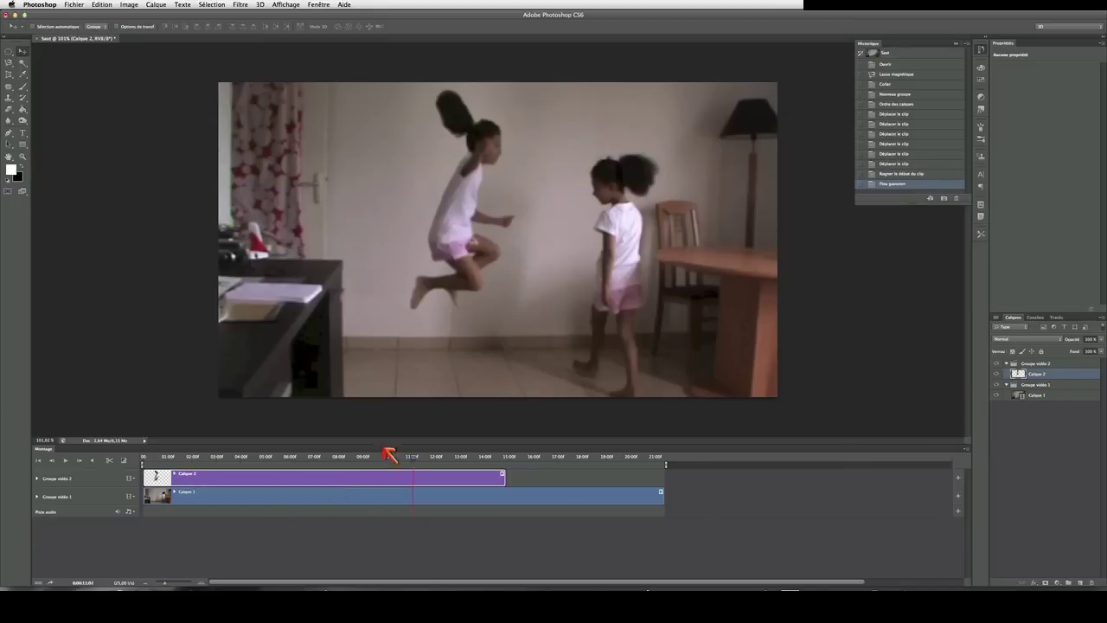
key(space)
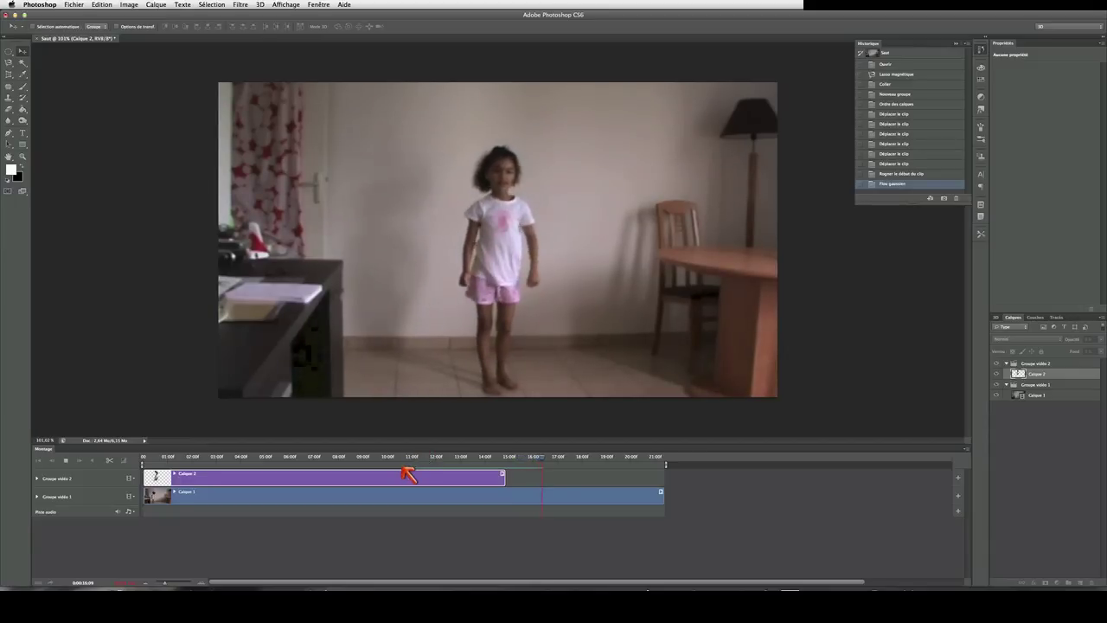
key(space)
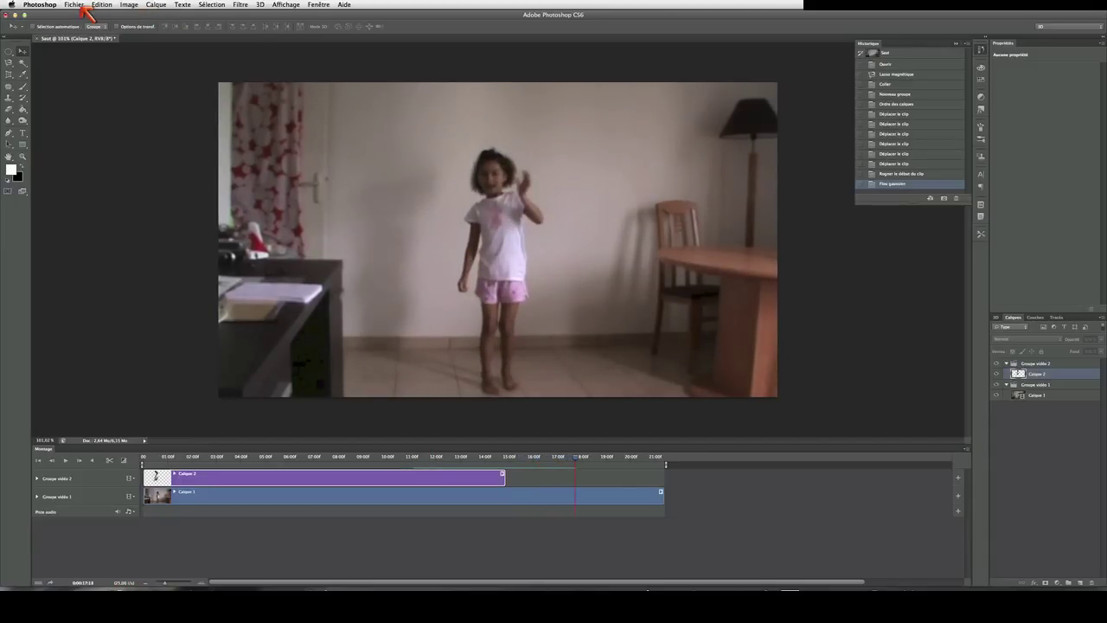
Review the video render settings and available formats, keeping H.264, and close the dialog without rendering.
click(78, 5)
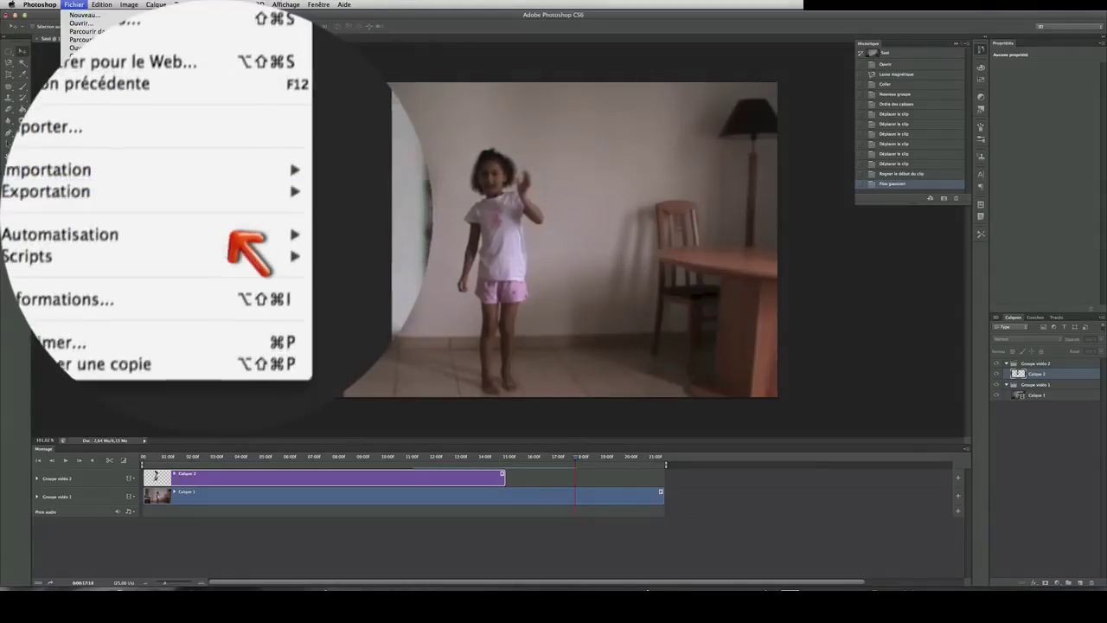
mouse_move(162, 178)
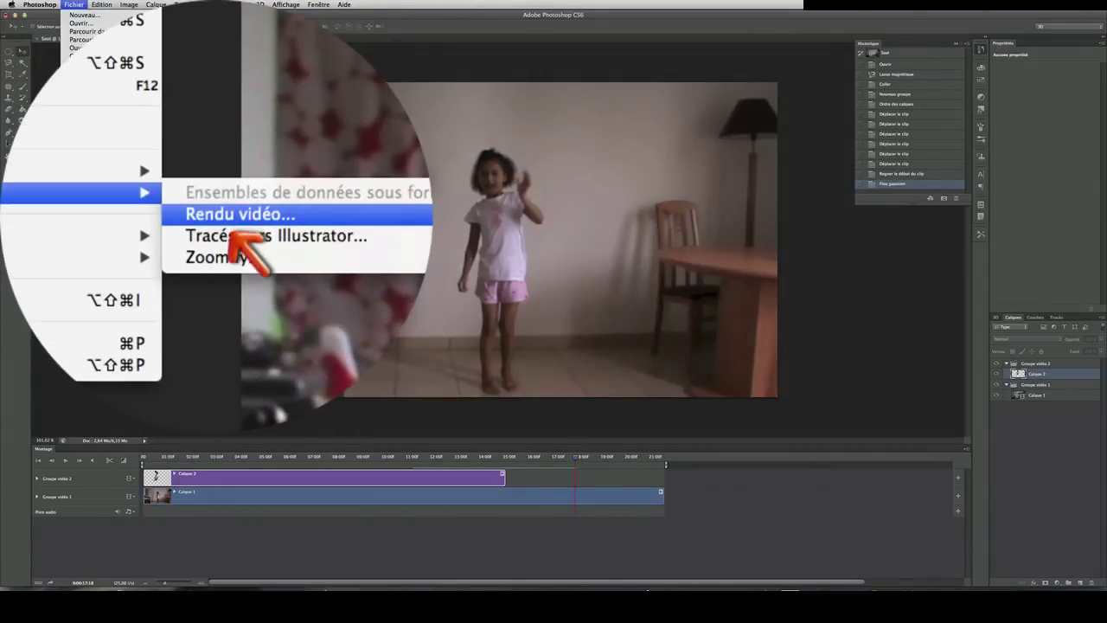
click(233, 216)
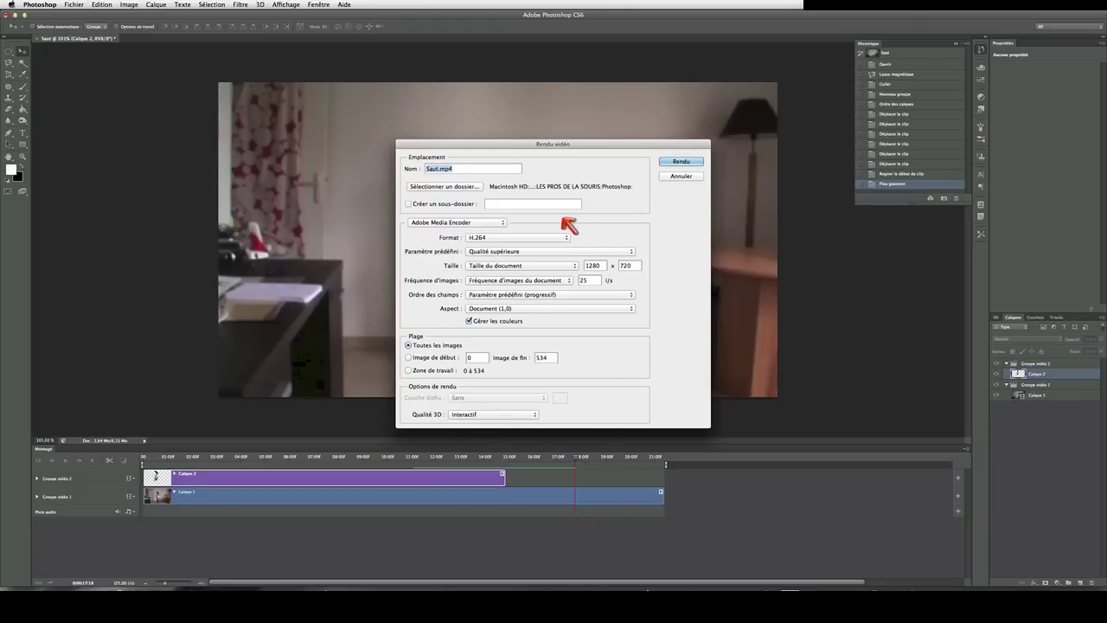
click(512, 239)
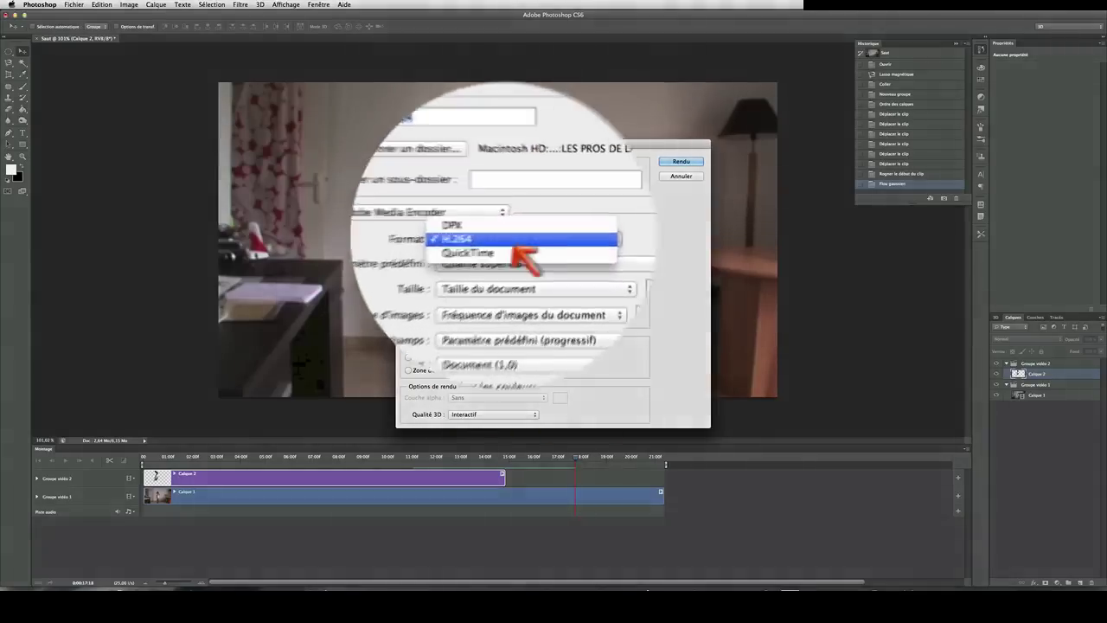
click(512, 238)
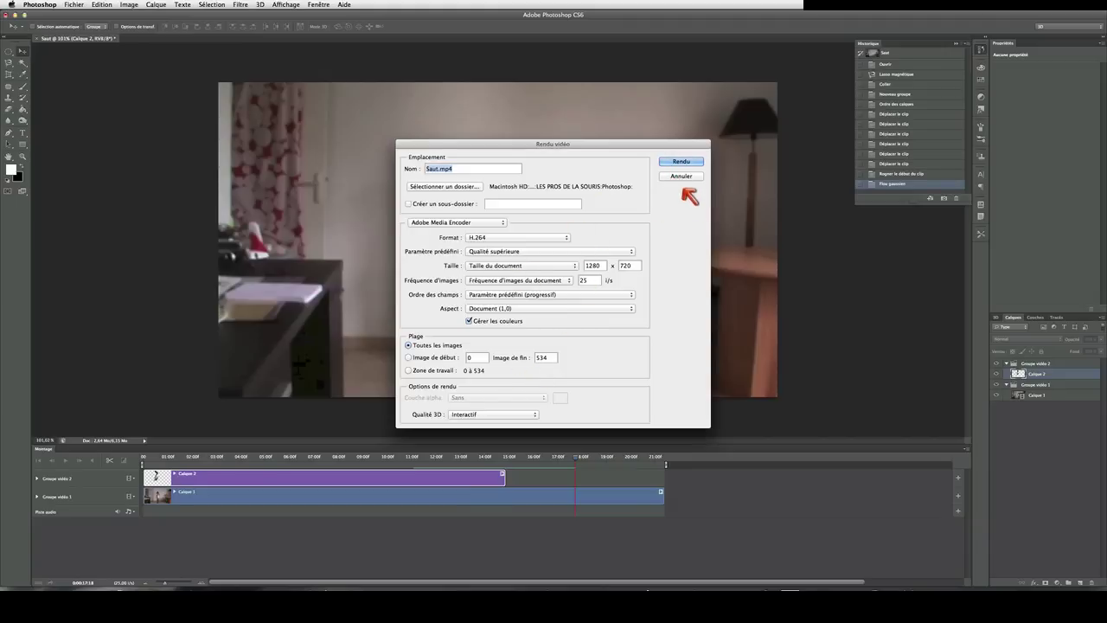
click(682, 177)
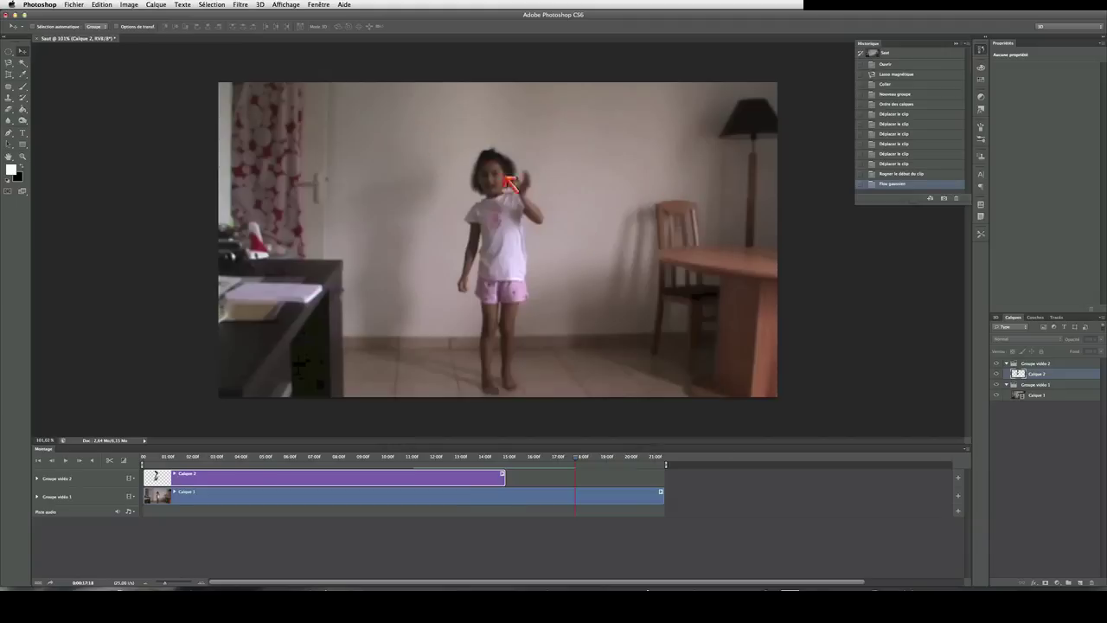